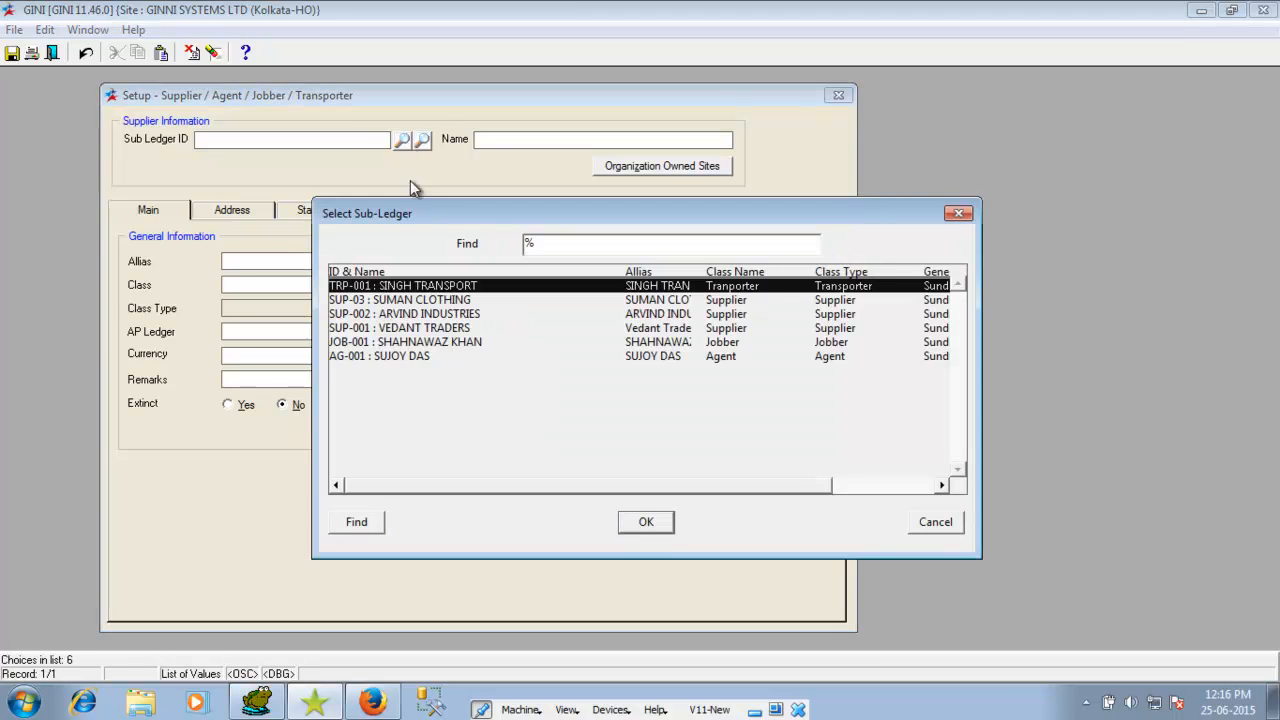
Step: Tick Goods Inward Logistic and Shipment Tracking Applicable in SUMAN CLOTHING's Inventory settings
double_click(404, 298)
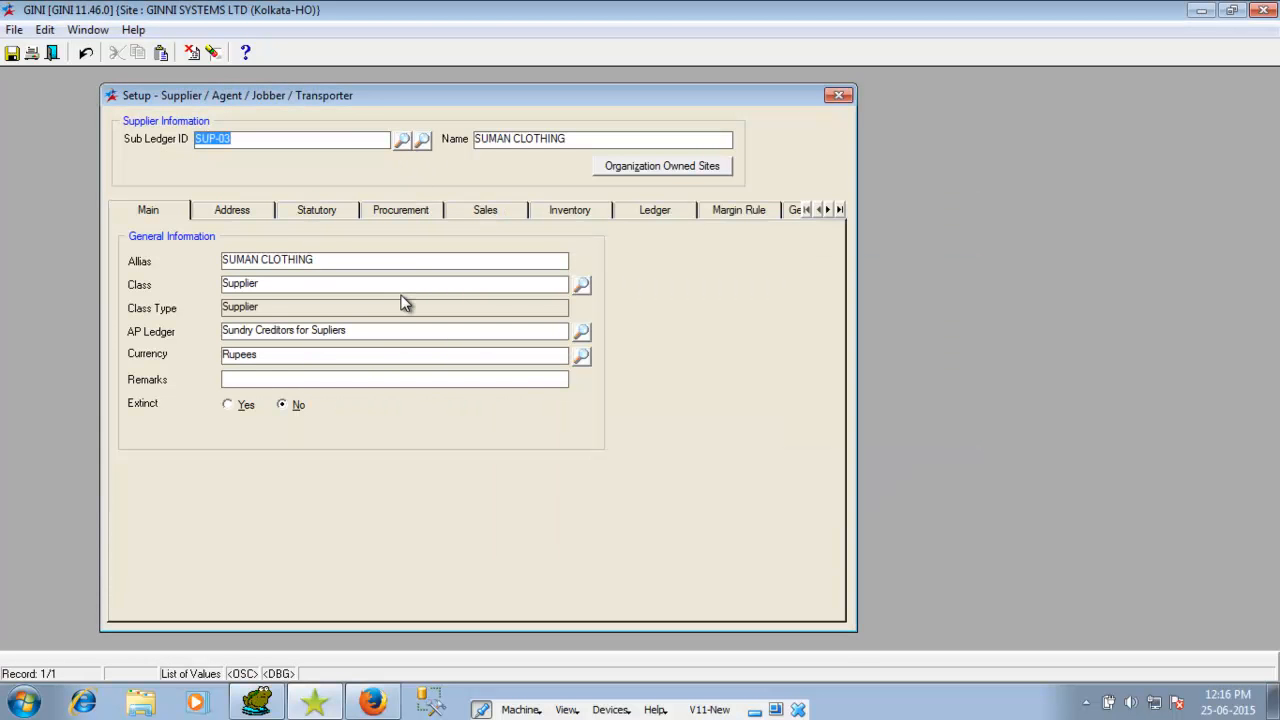
left_click(548, 209)
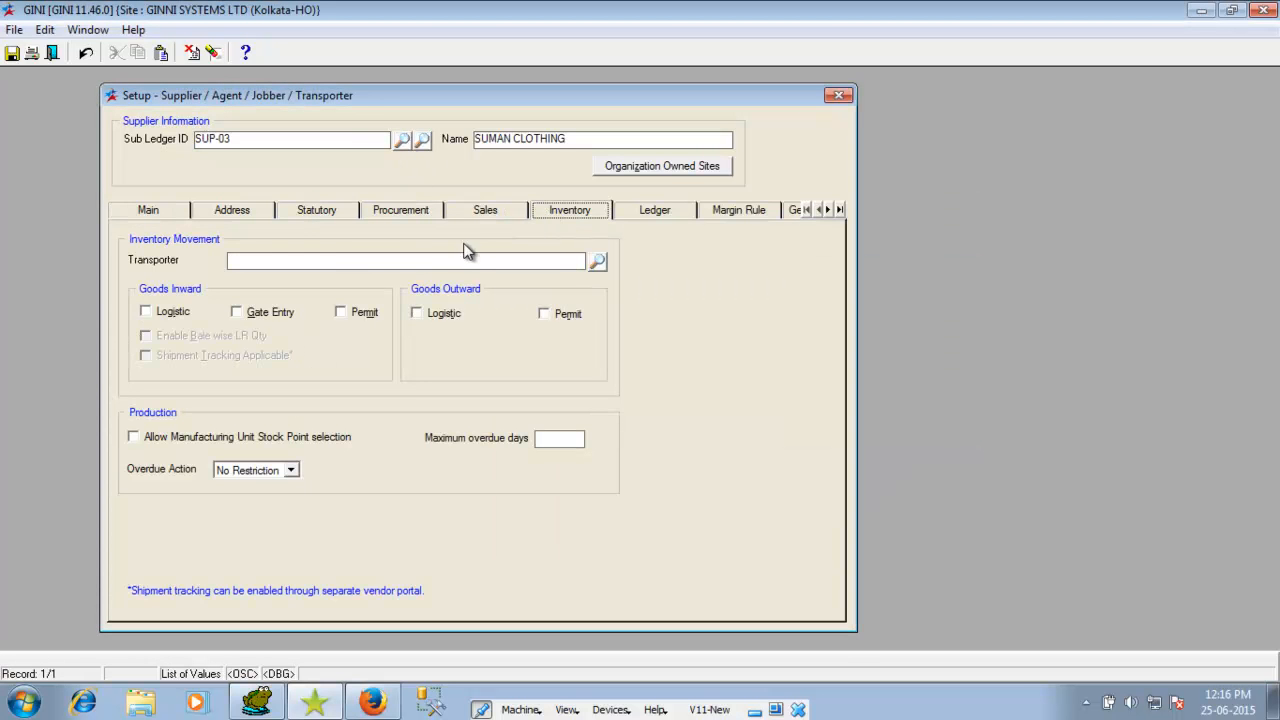
left_click(172, 313)
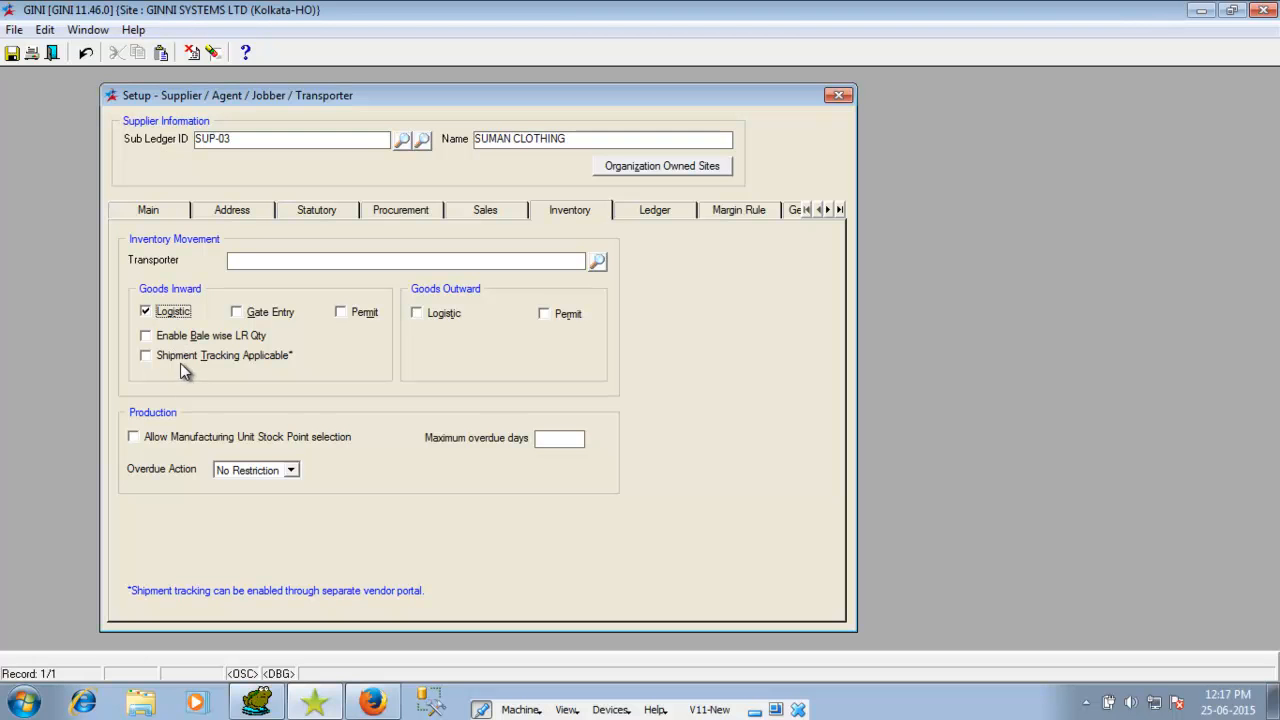
left_click(152, 356)
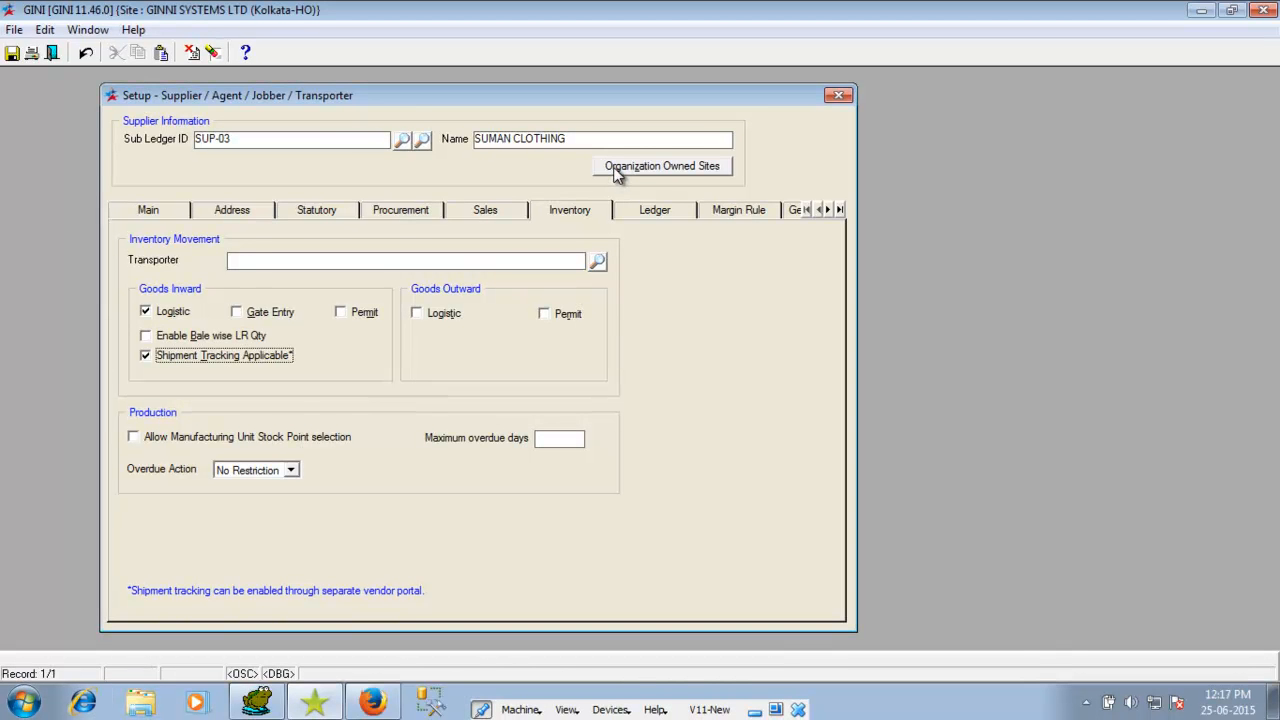
left_click(660, 166)
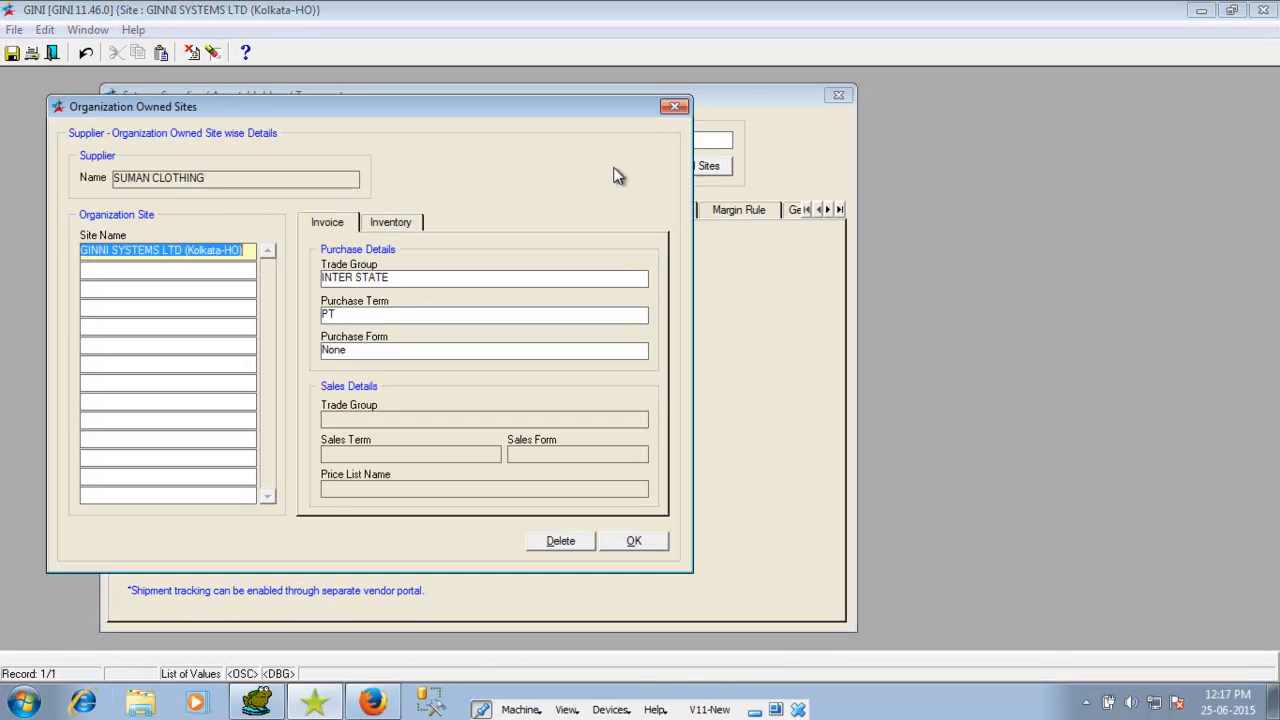
Step: Enable Logistic and Shipment Tracking Applicable in the organization owned site's Inventory settings
left_click(385, 226)
left_click(352, 270)
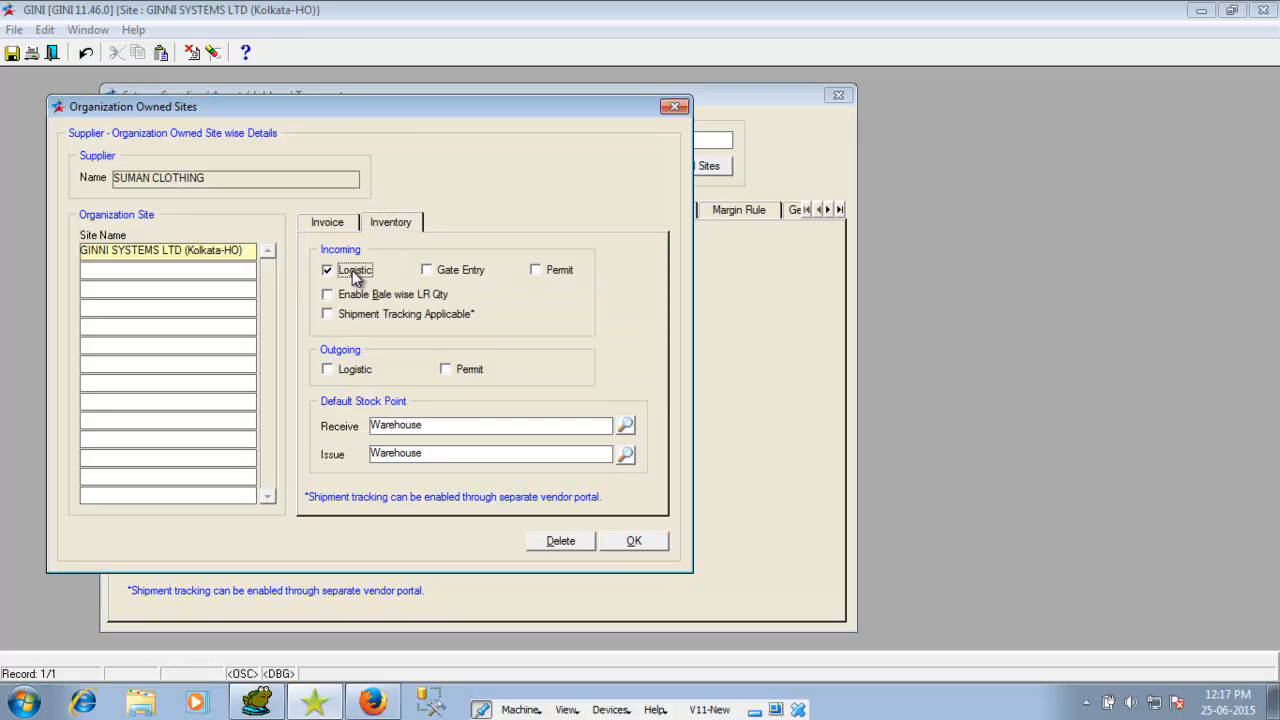
left_click(355, 316)
left_click(610, 541)
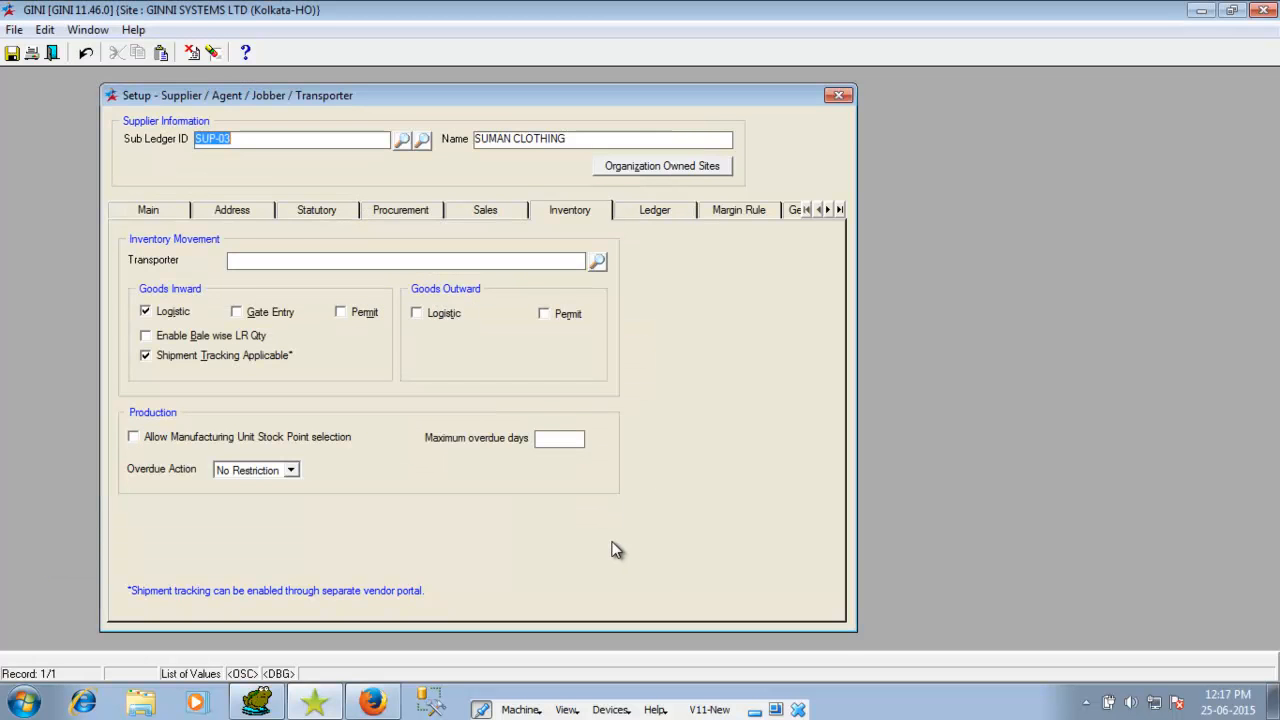
Step: Save the SUMAN CLOTHING supplier record and exit the setup
left_click(12, 52)
left_click(642, 408)
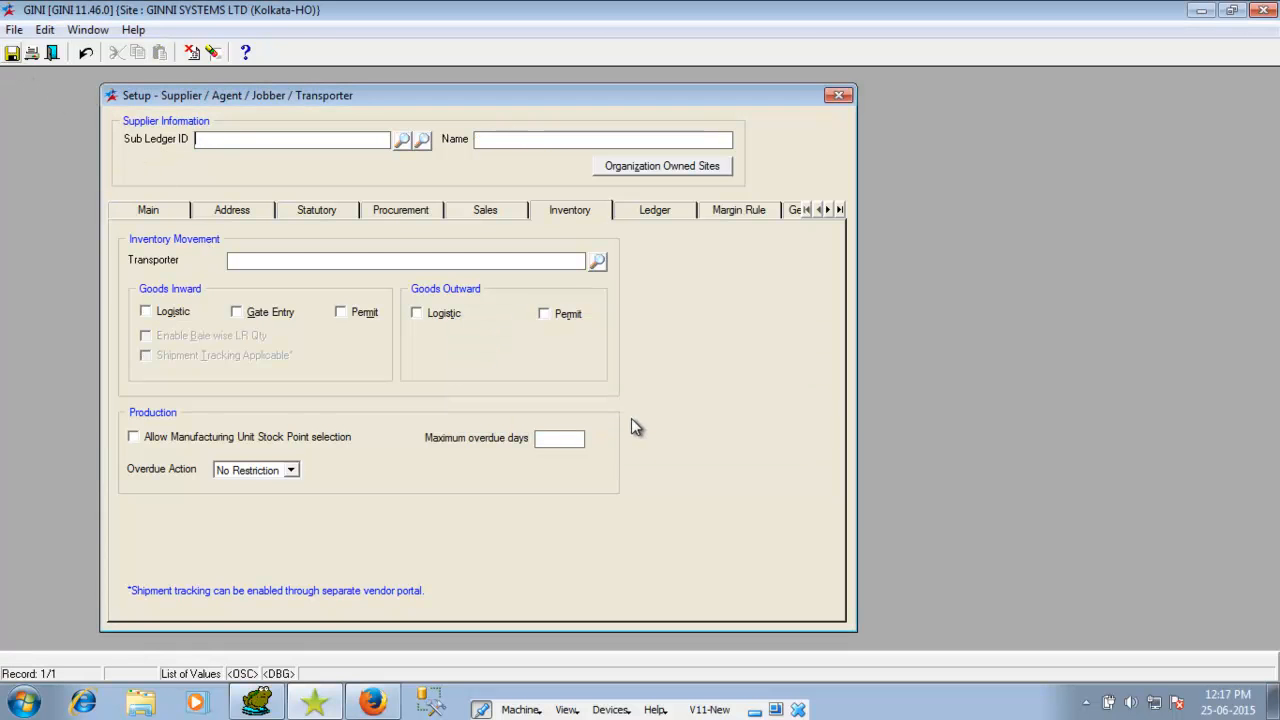
left_click(52, 53)
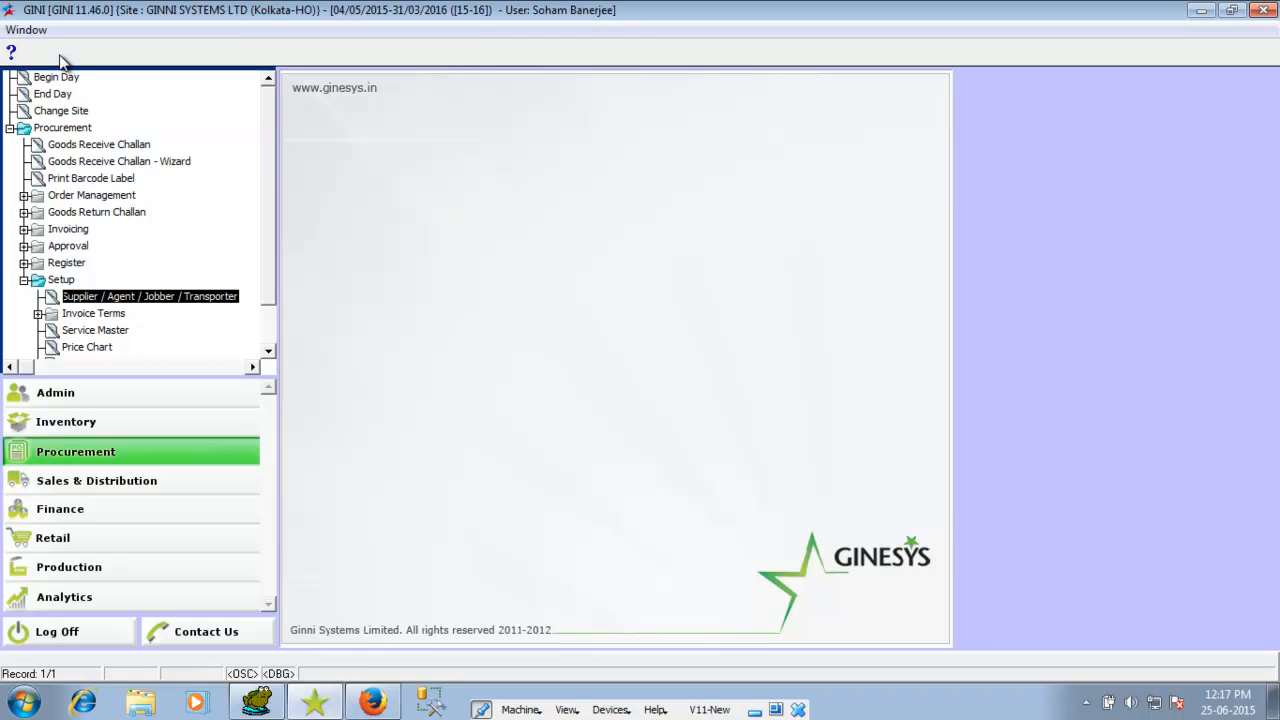
Step: Open a new Purchase Order under Order Management with supplier SUMAN CLOTHING : SUP-03
double_click(85, 195)
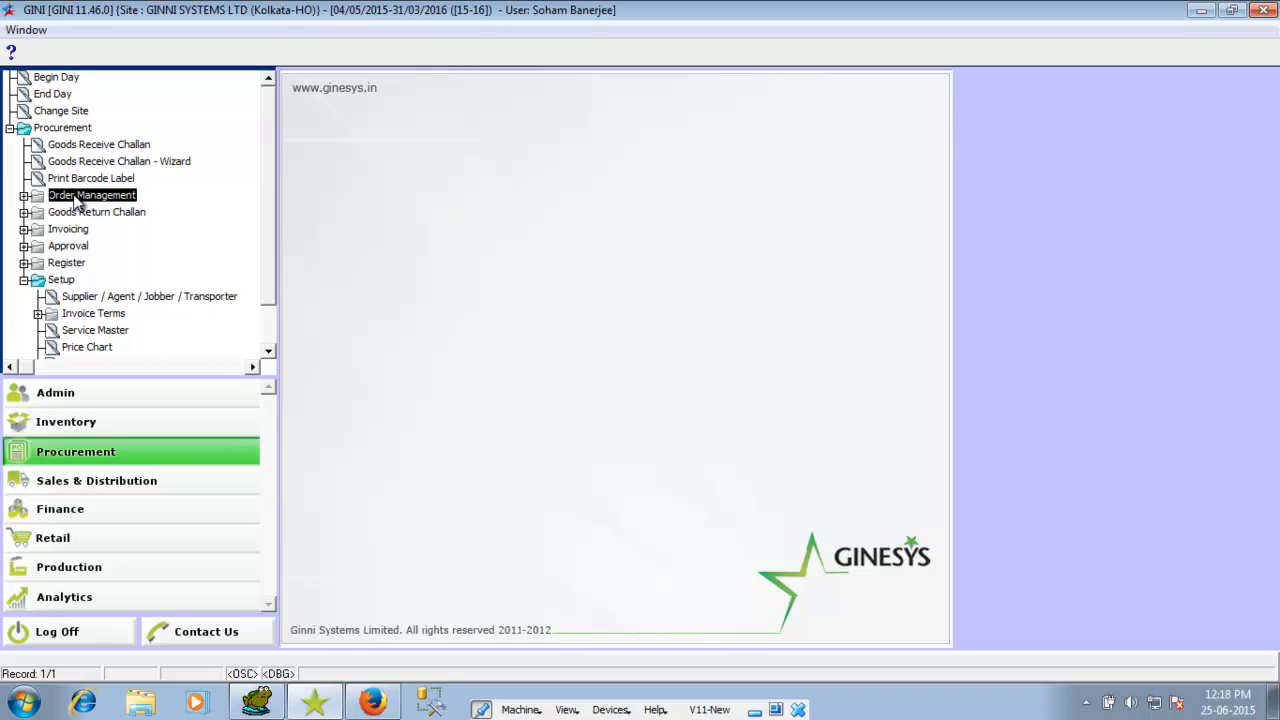
double_click(70, 213)
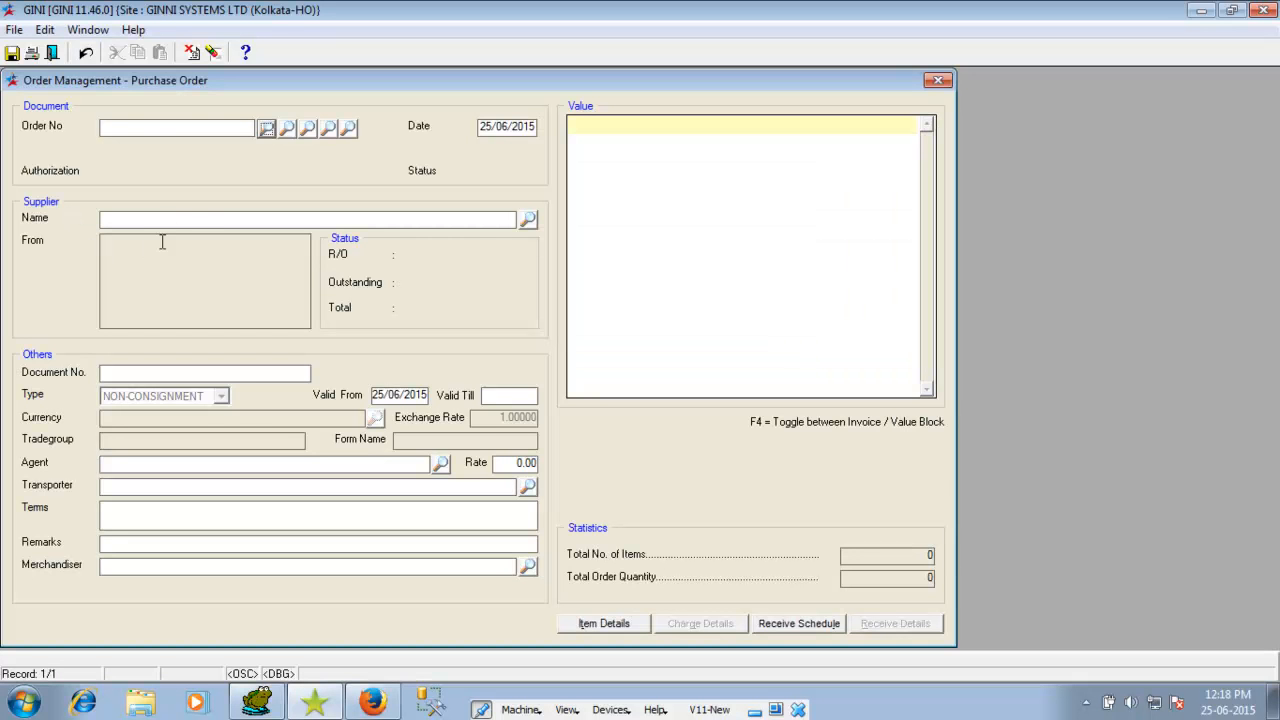
left_click(527, 219)
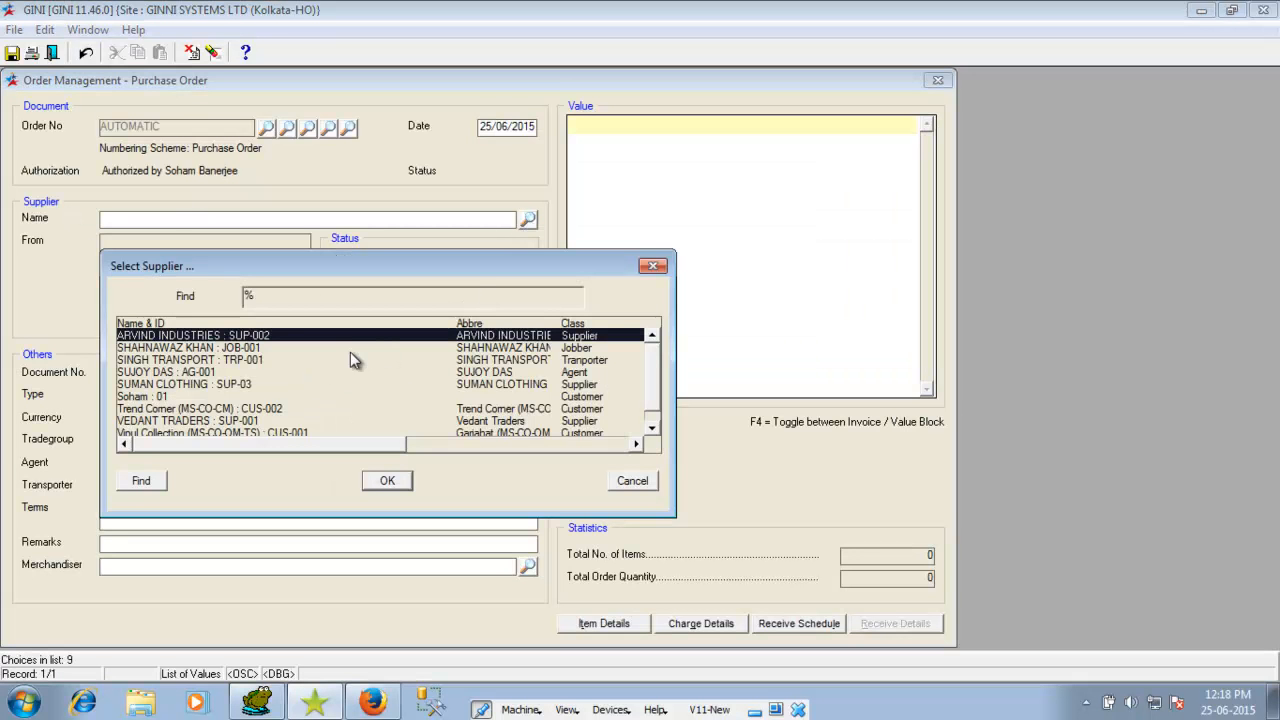
left_click(155, 385)
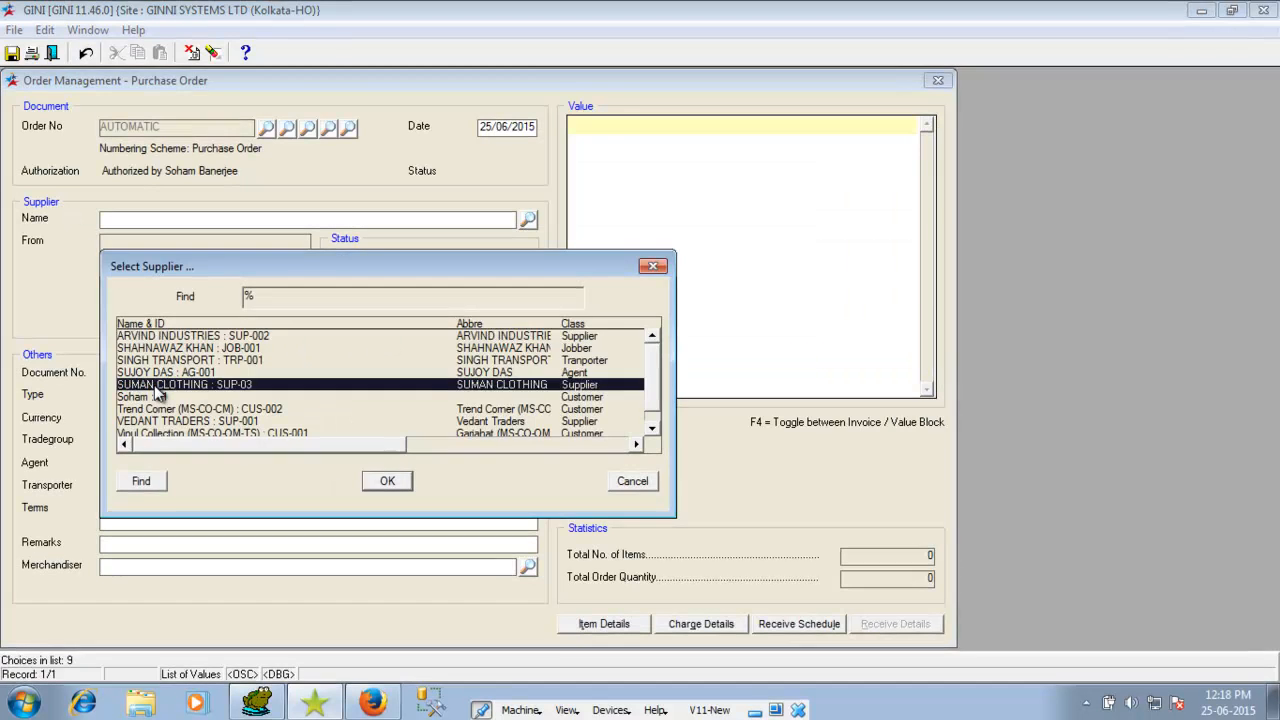
double_click(155, 385)
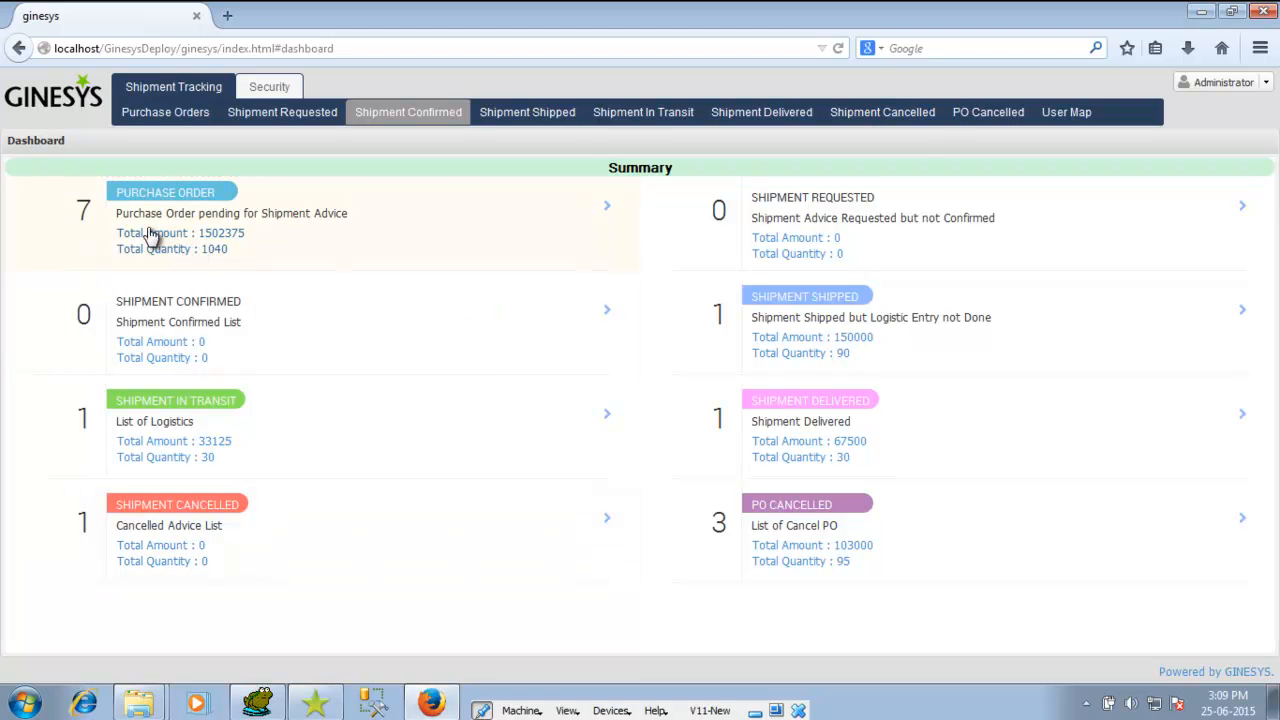
left_click(228, 265)
left_click(272, 90)
left_click(209, 90)
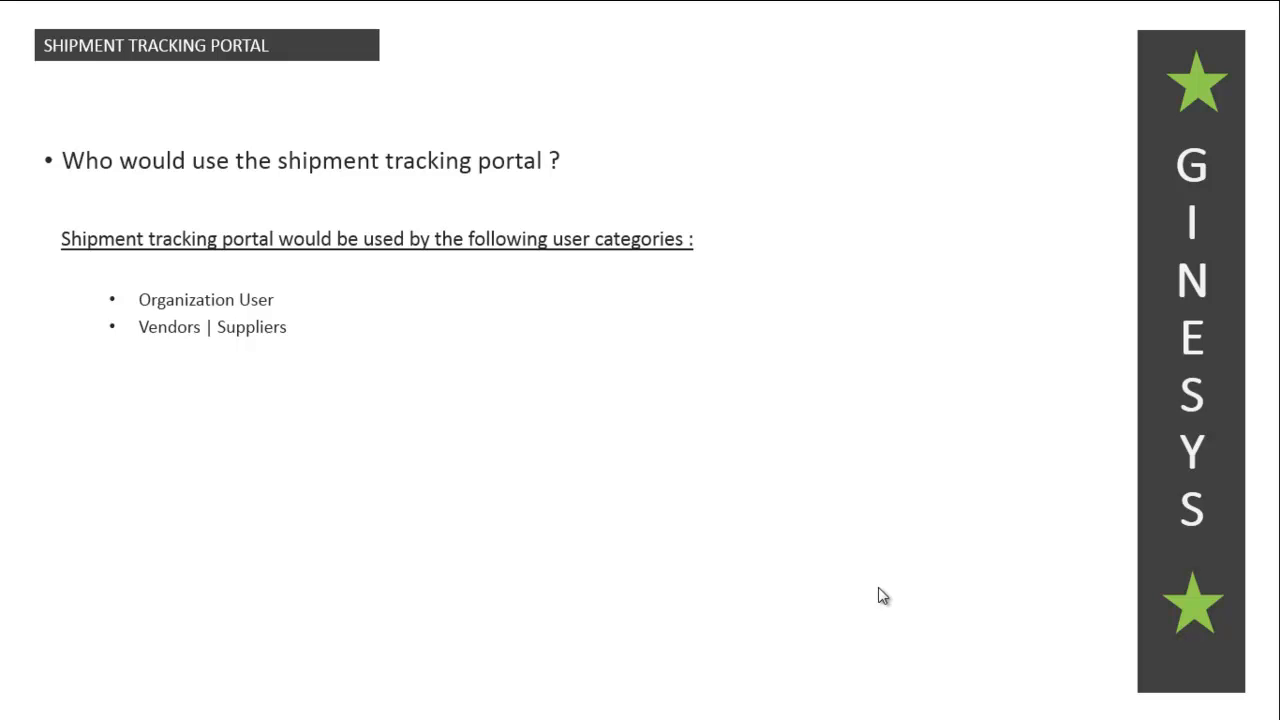
Step: Advance the slide to show the Transporter bullet and the 'Operational privileges' heading
left_click(878, 587)
left_click(878, 587)
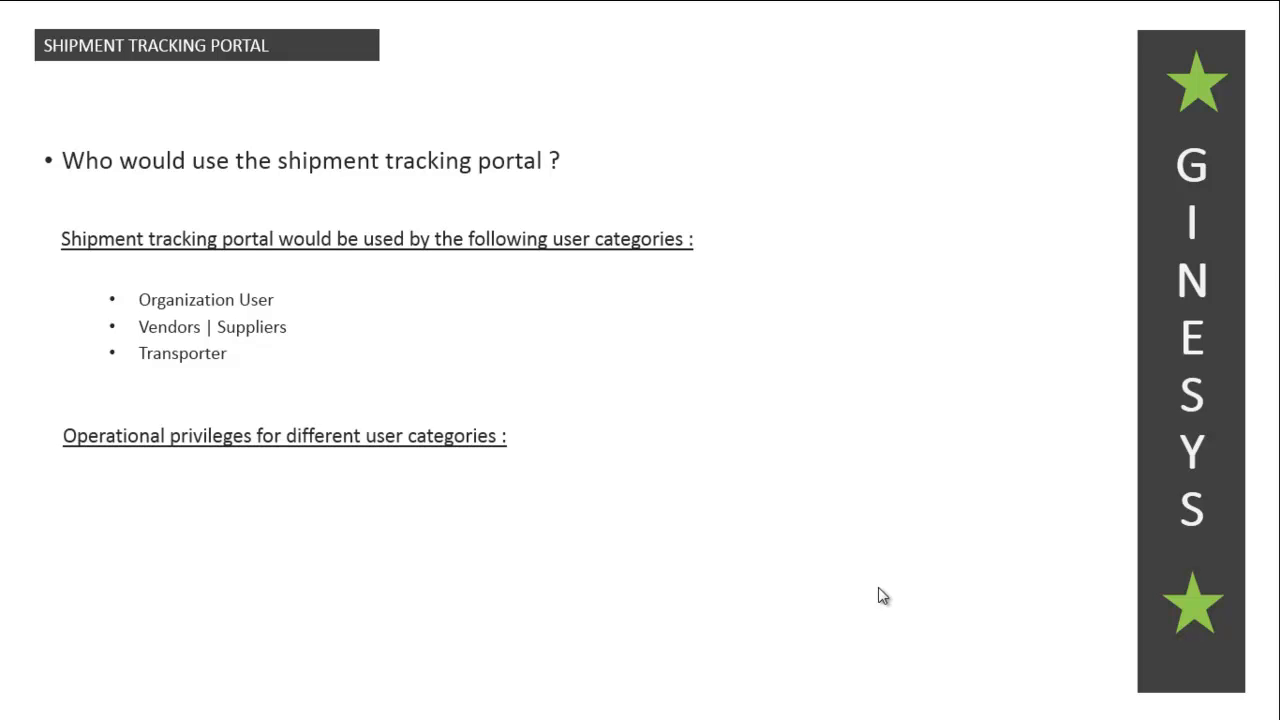
Step: Advance the slide through the Organization User, Vendors | Suppliers and Transporter privilege bullets
left_click(878, 588)
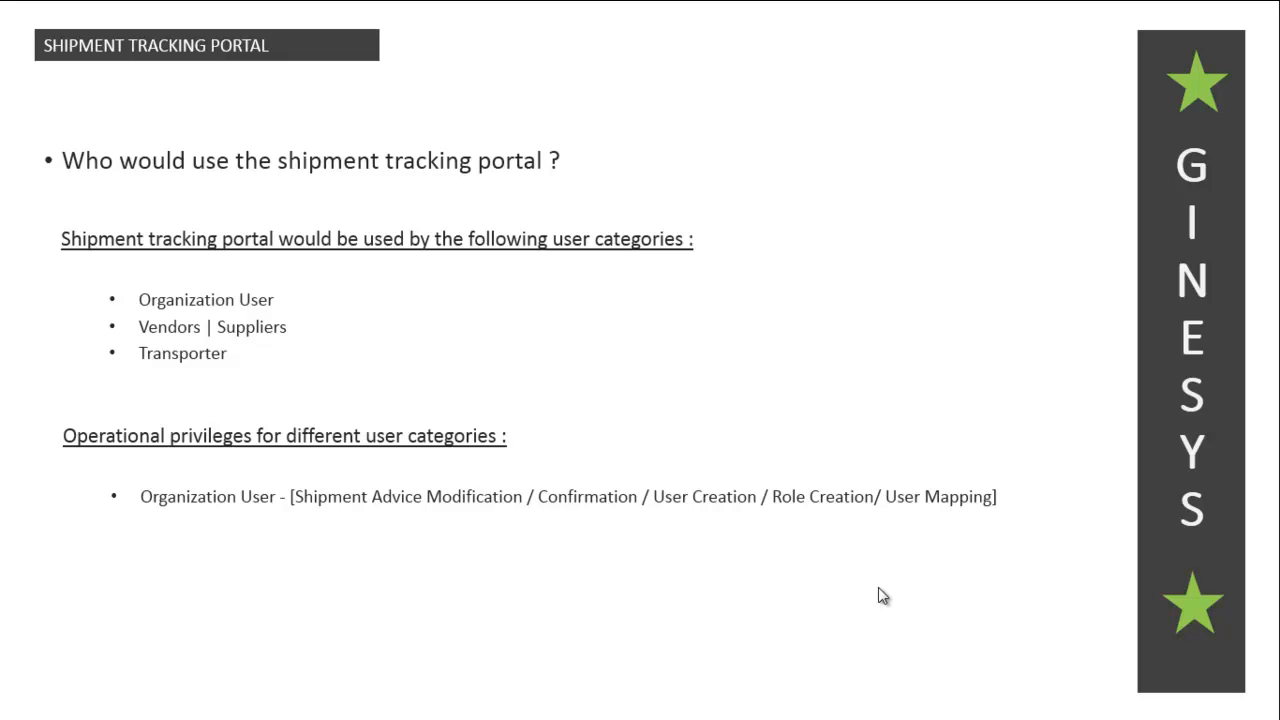
key("Right")
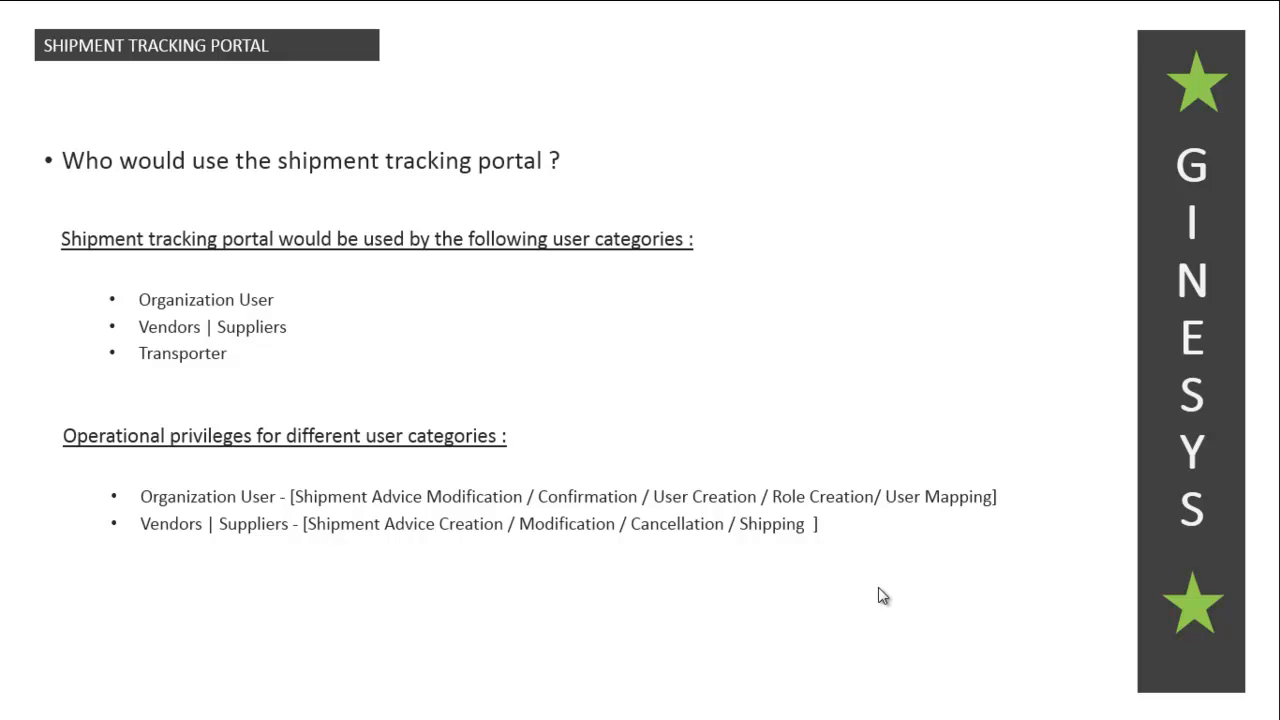
key("Right")
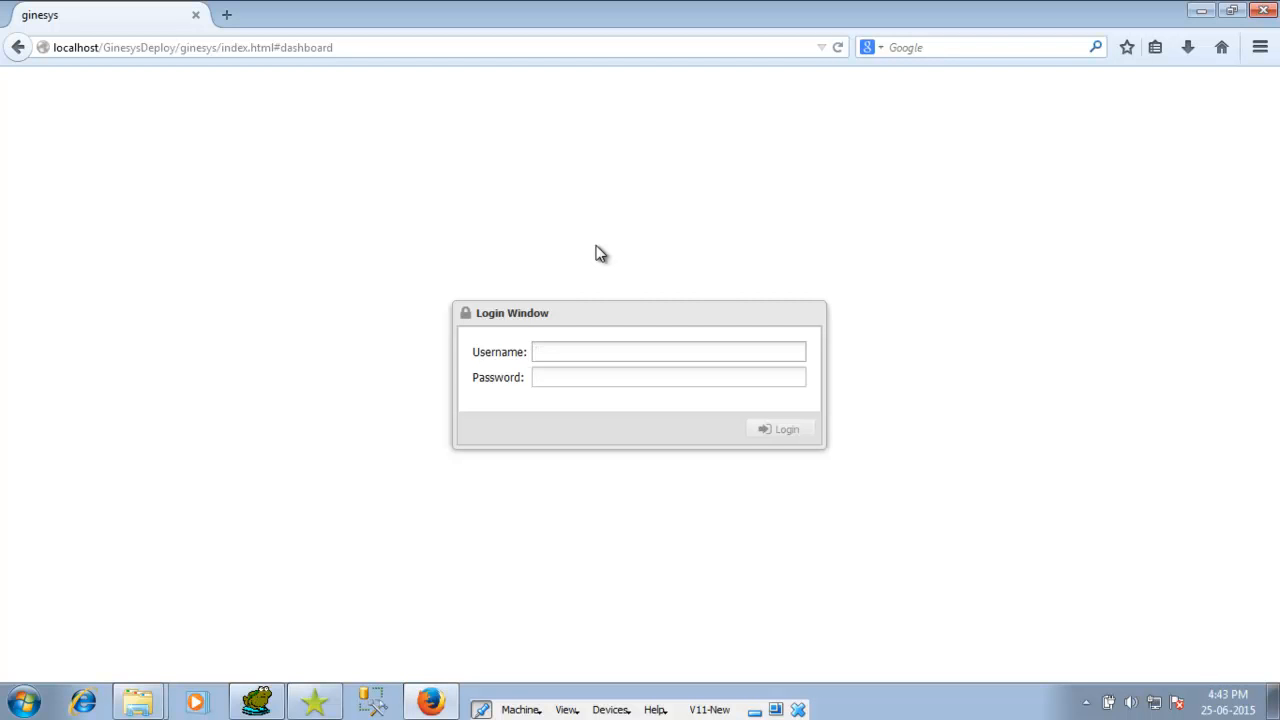
Step: Log into the portal with the vendor user's username and password
type("shiv")
key("Tab")
type("******")
key("Return")
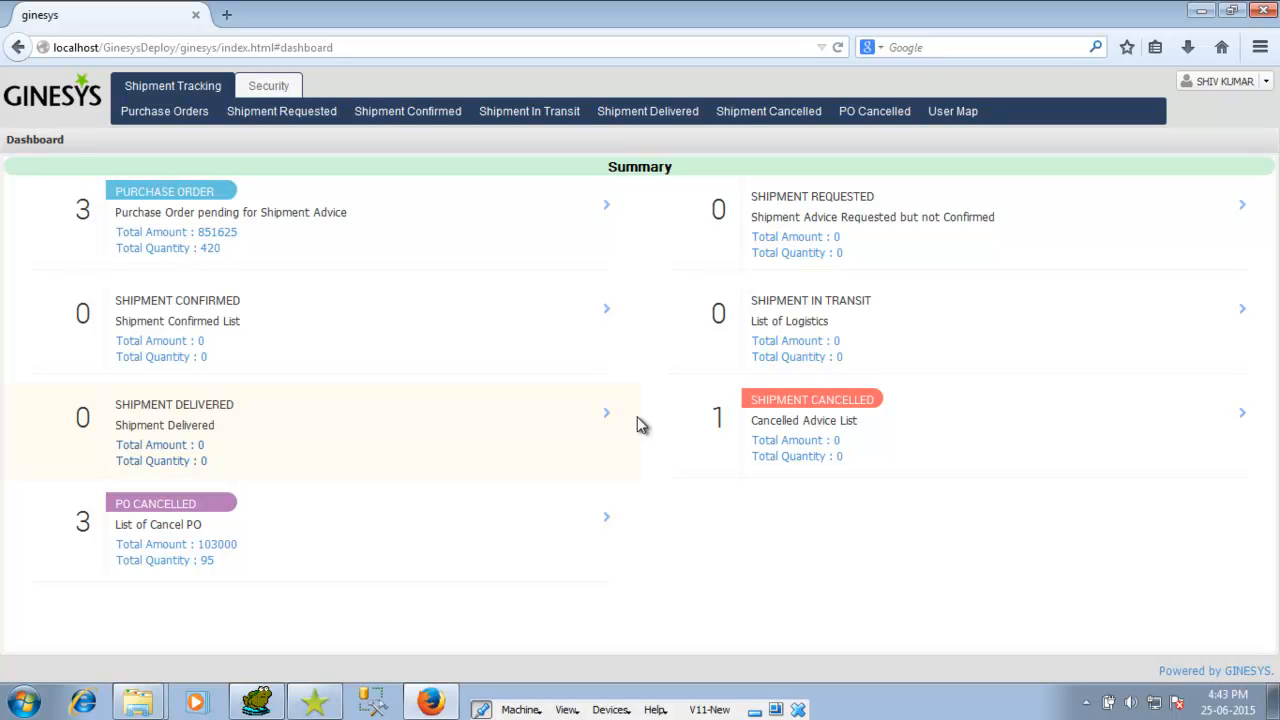
Step: List purchase orders pending shipment advice and select PO/00000021/15-16
left_click(226, 251)
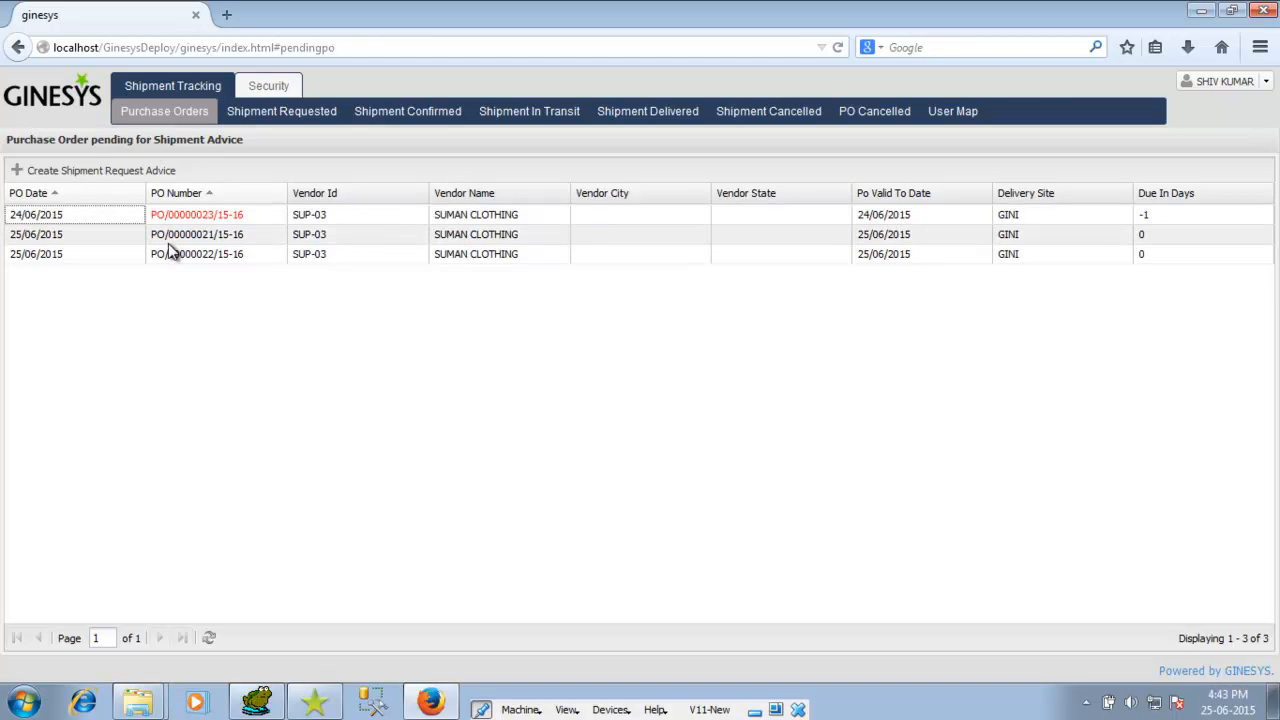
left_click(68, 242)
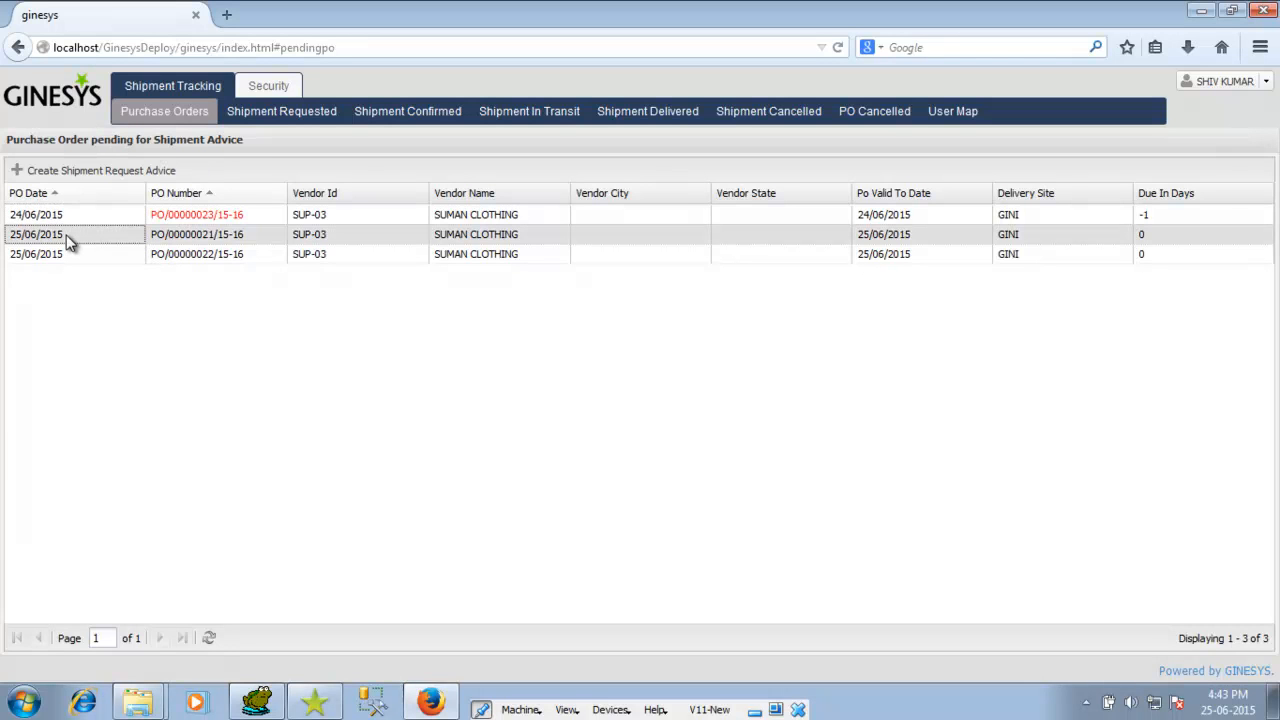
Step: Save a shipment advice for PO/00000021/15-16 requesting 100 of each item
left_click(86, 176)
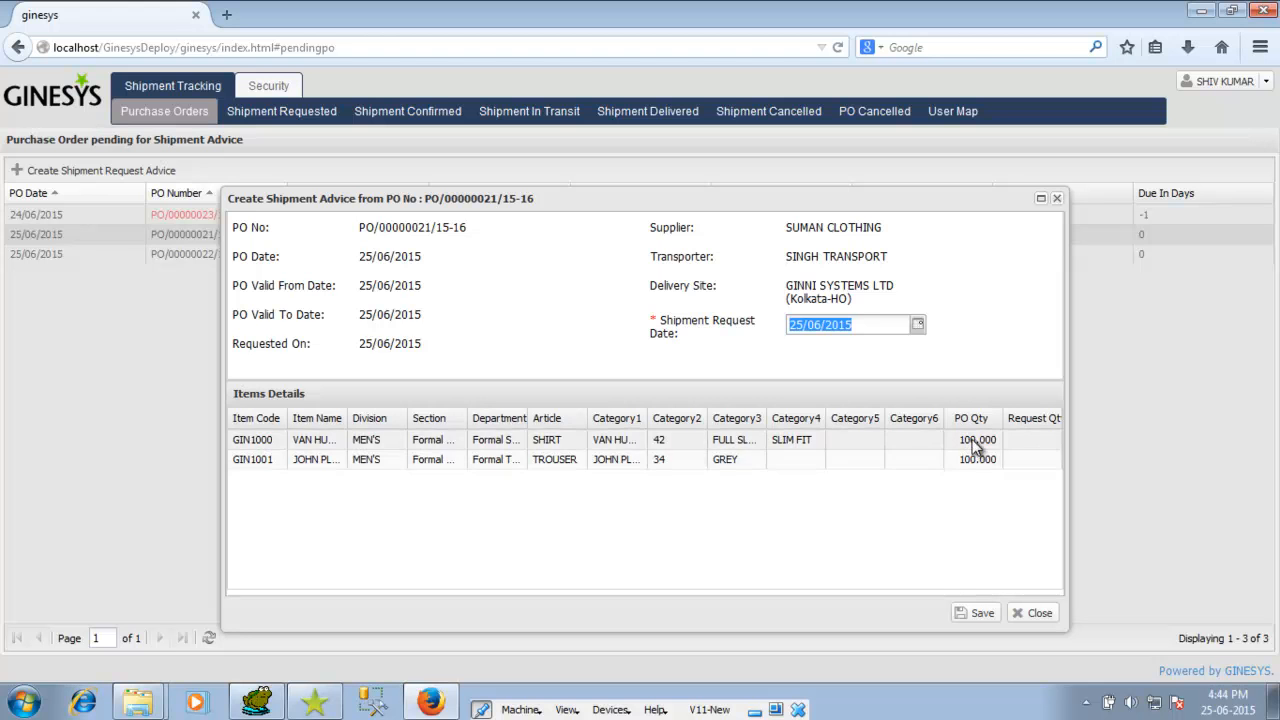
left_click(1027, 440)
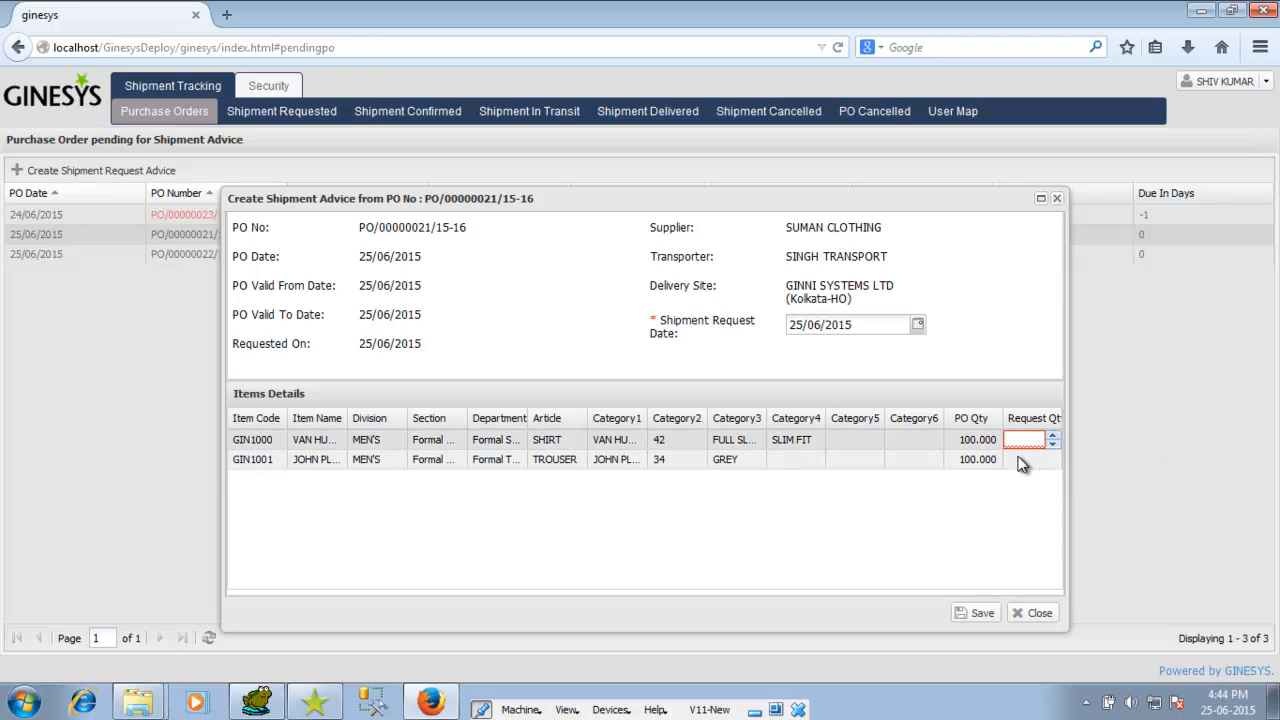
type("100")
left_click(1020, 460)
type("100")
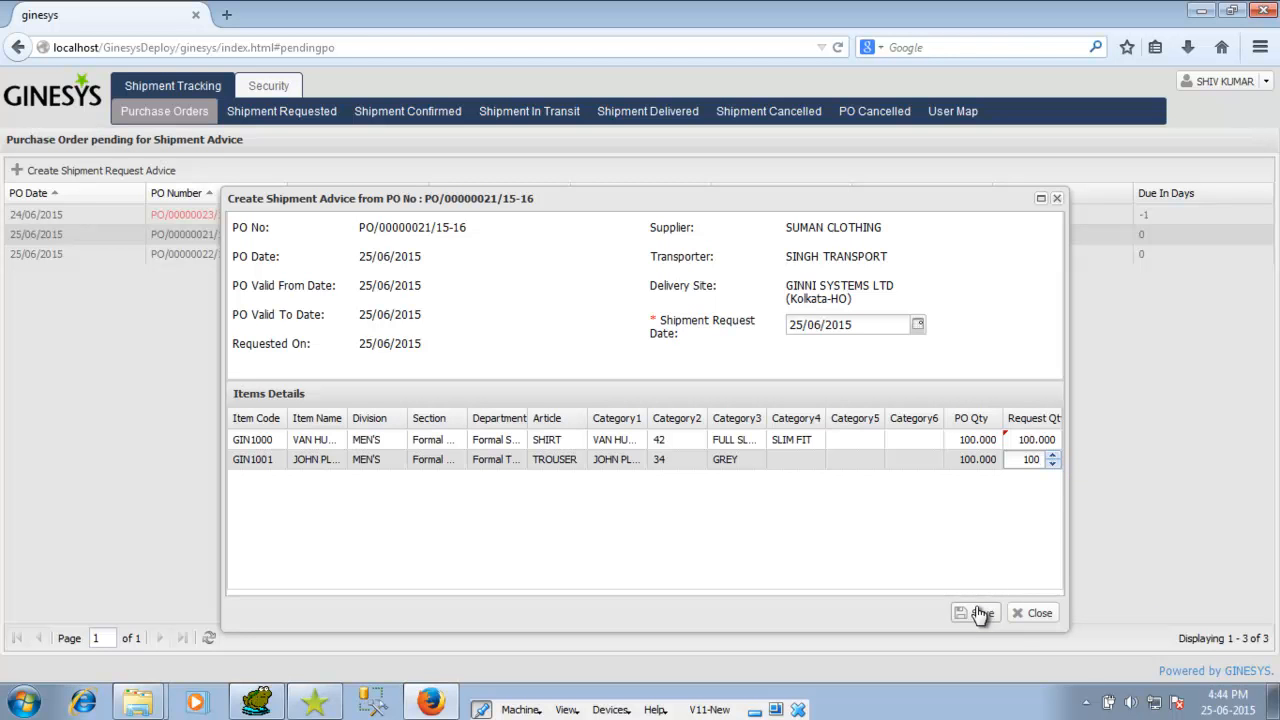
left_click(979, 613)
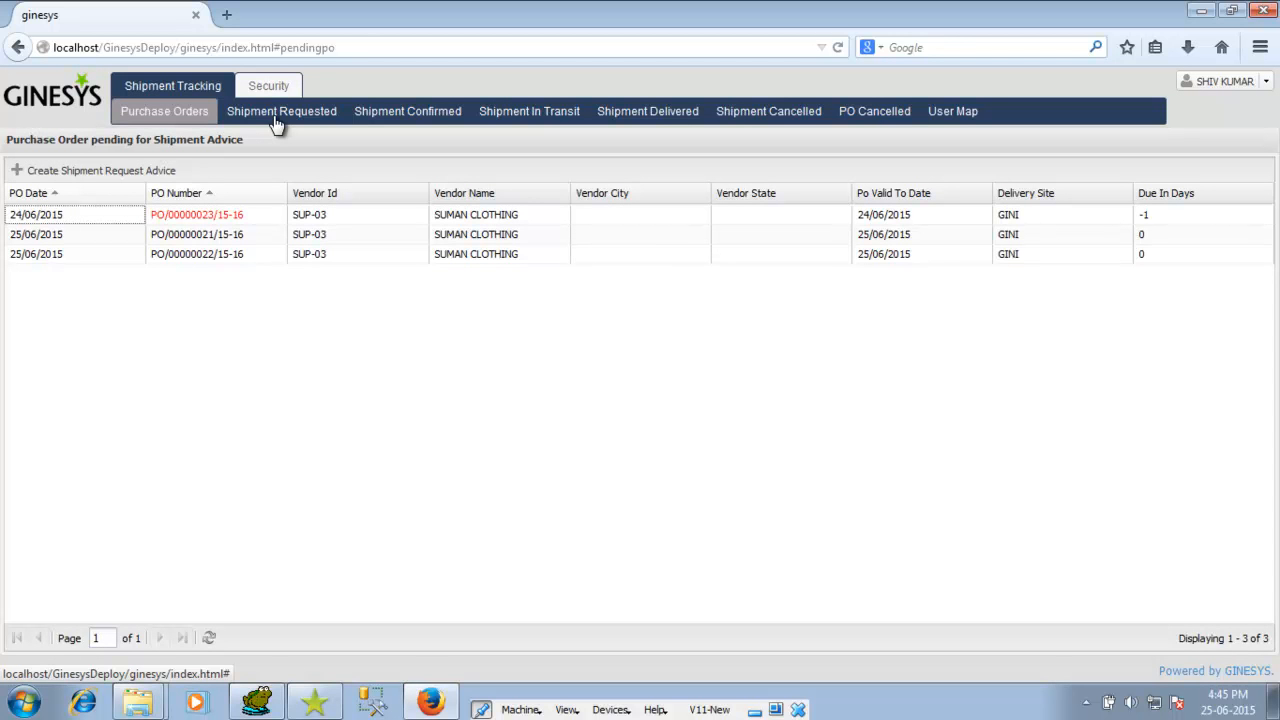
Step: Show the Shipment Requested list and select the new PO/00000021/15-16 advice
left_click(278, 115)
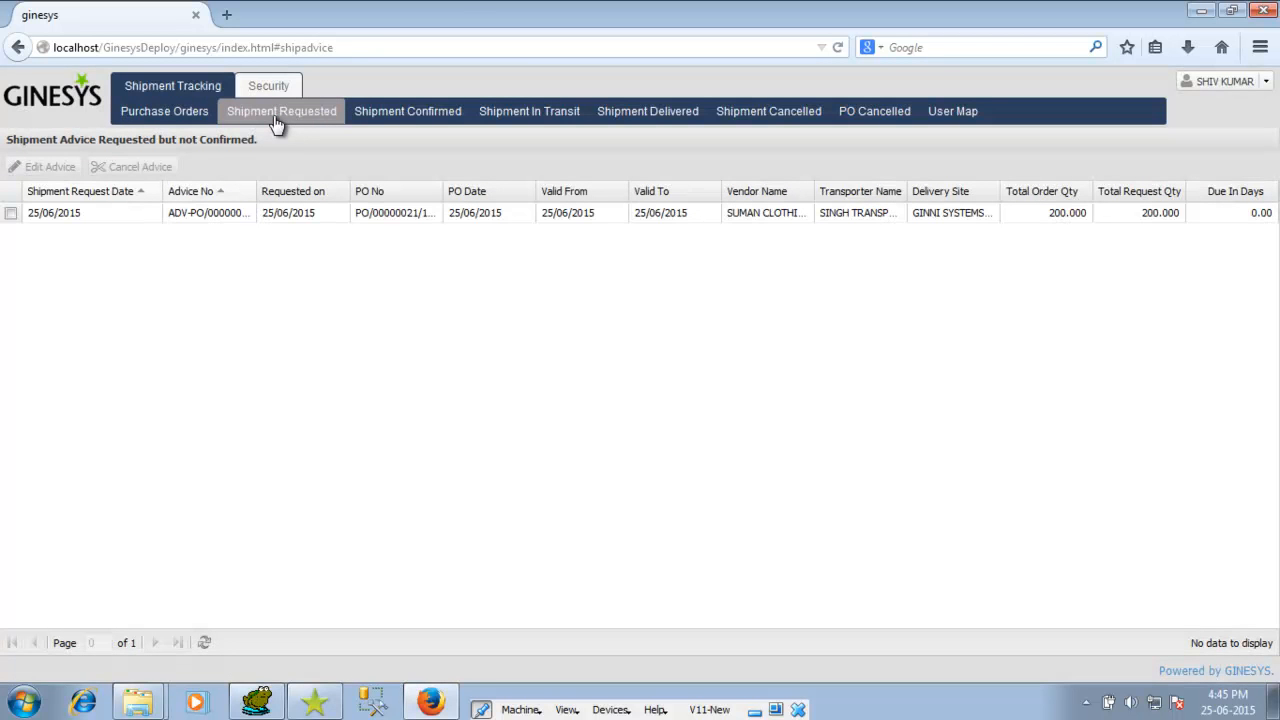
left_click(10, 215)
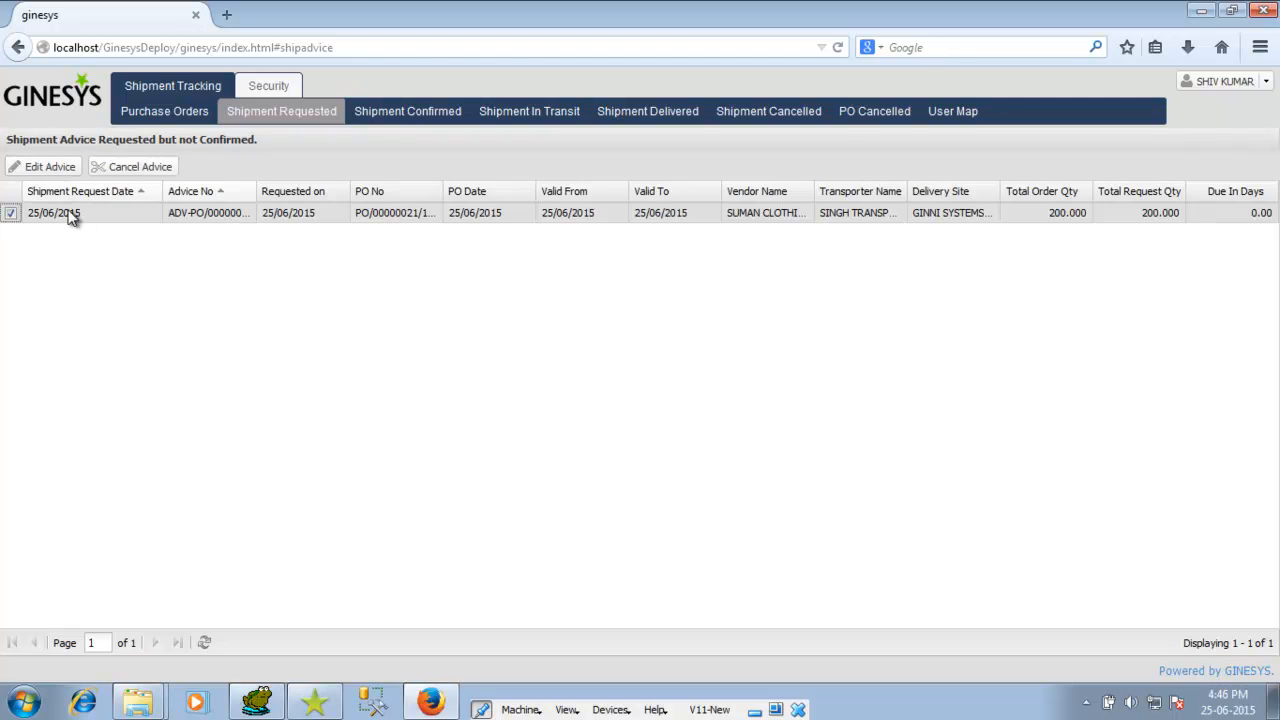
Step: Log out and log back in with the organization user's username and password
left_click(1265, 88)
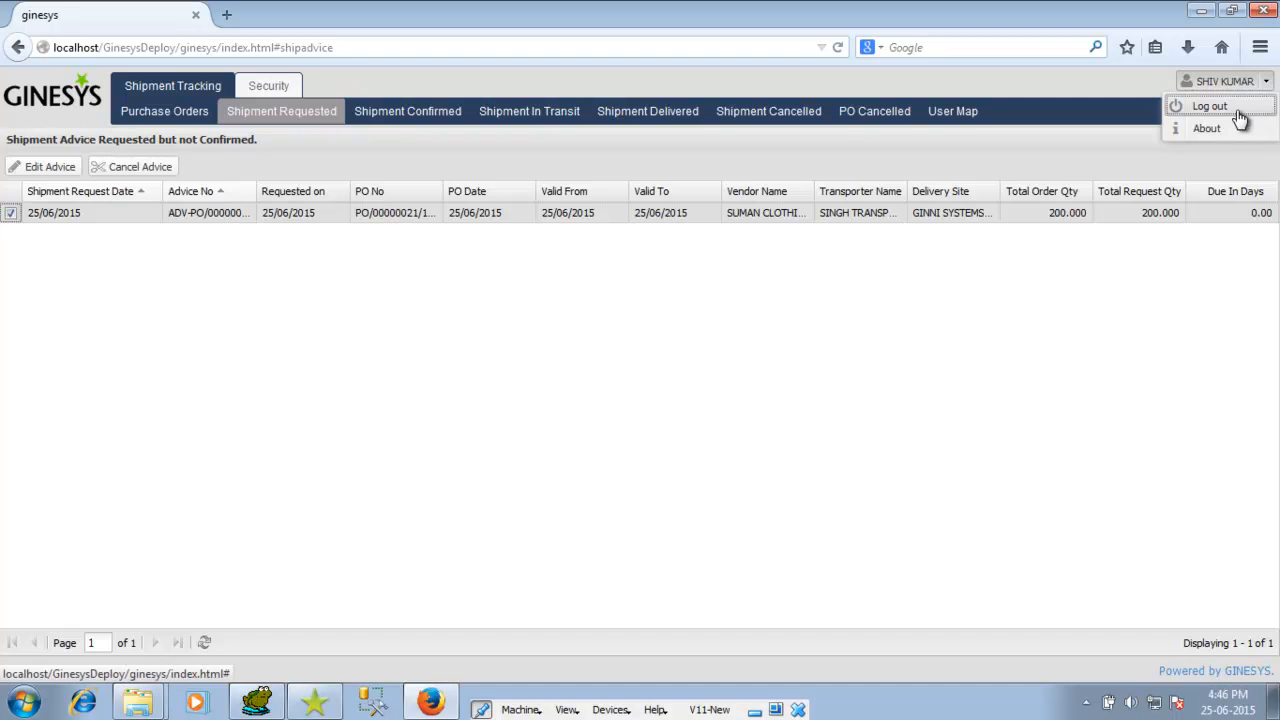
left_click(1240, 112)
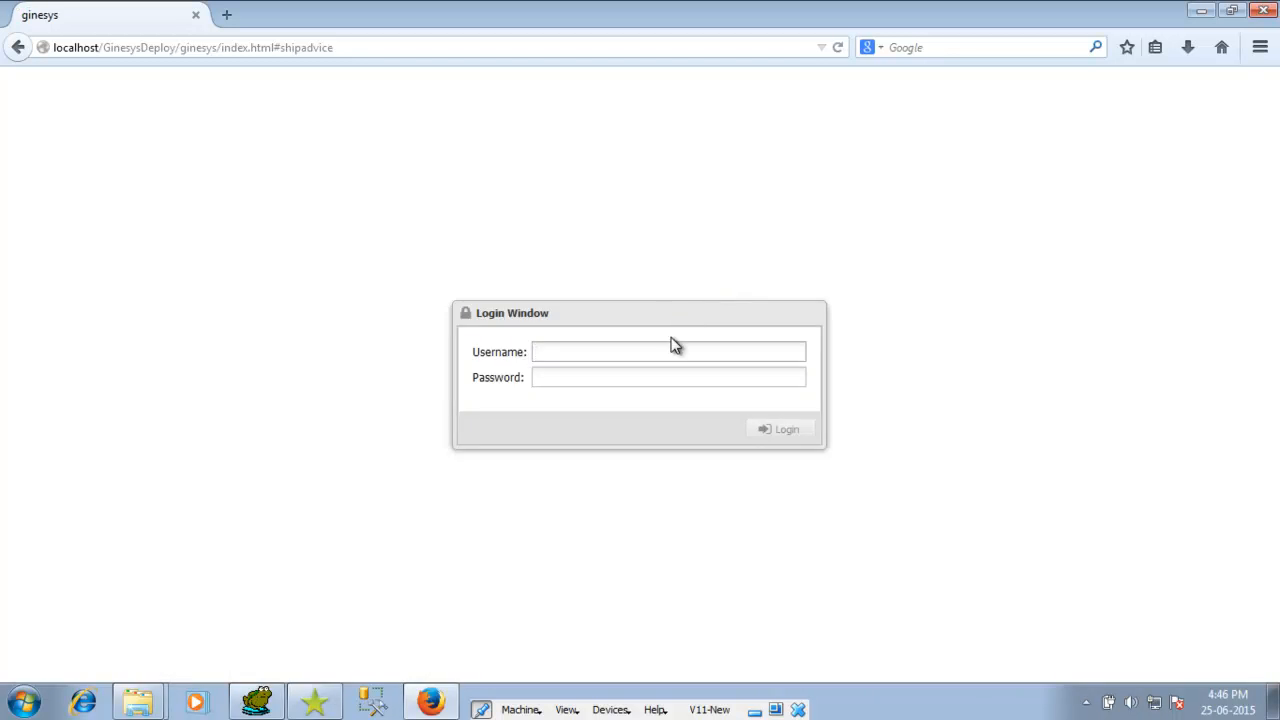
type("dev")
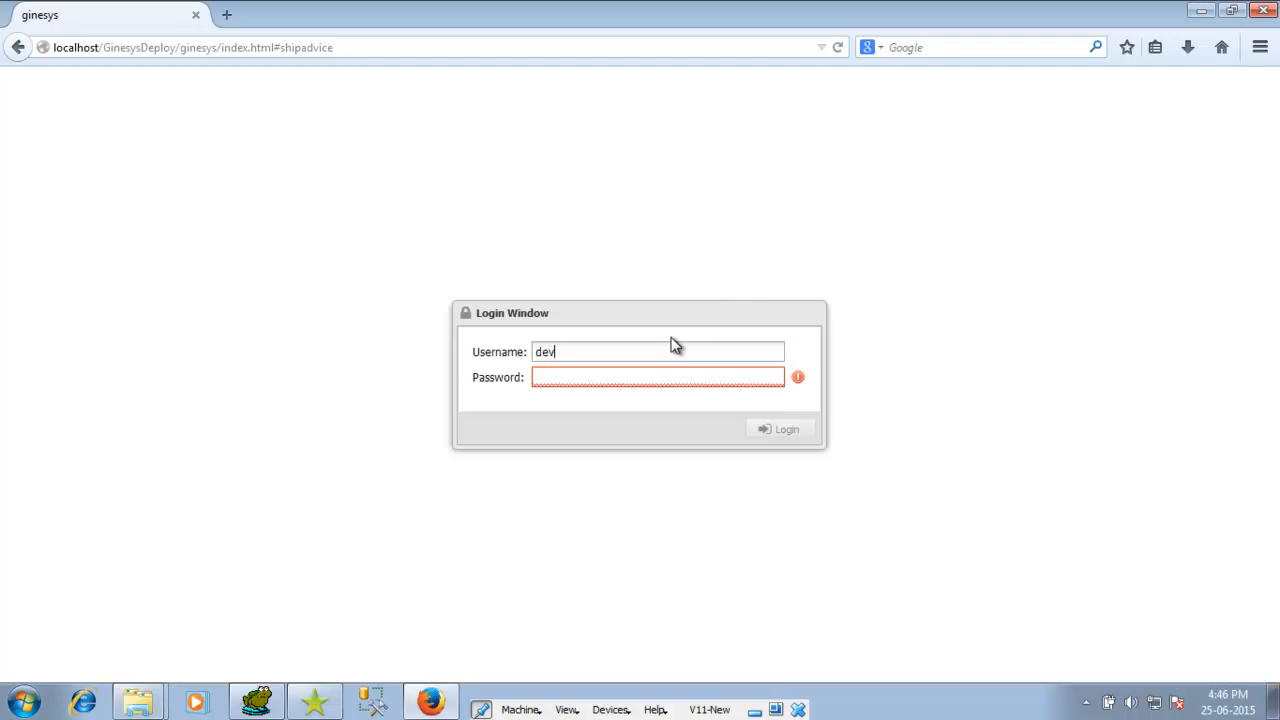
key("Tab")
type("admin")
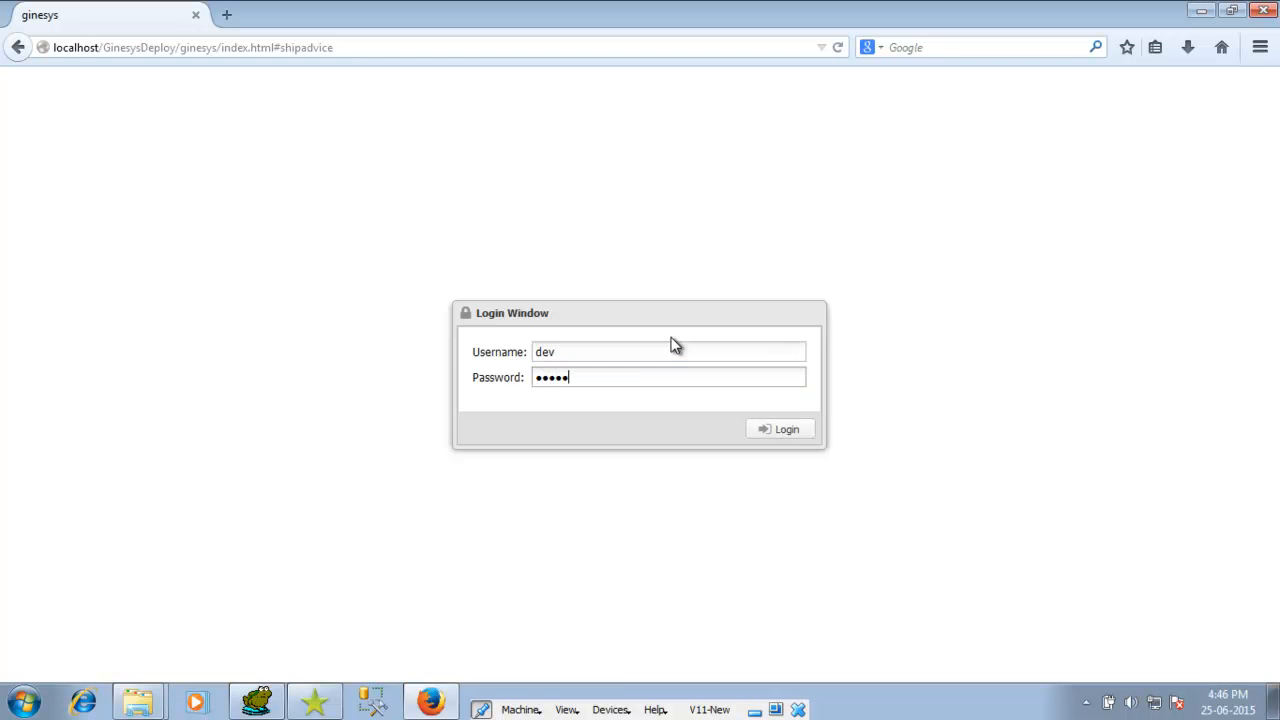
key("Return")
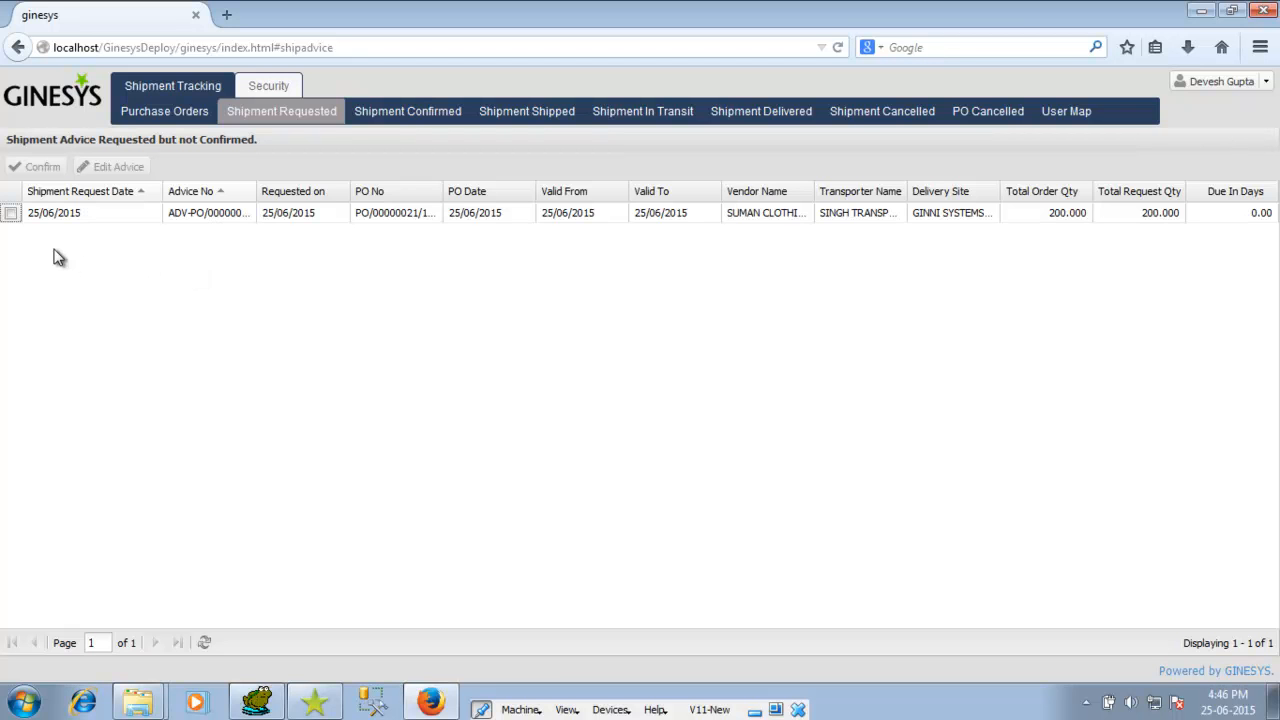
Step: Confirm the SUMAN CLOTHING shipment advice for PO/00000021/15-16 and view it under Shipment Confirmed
left_click(11, 214)
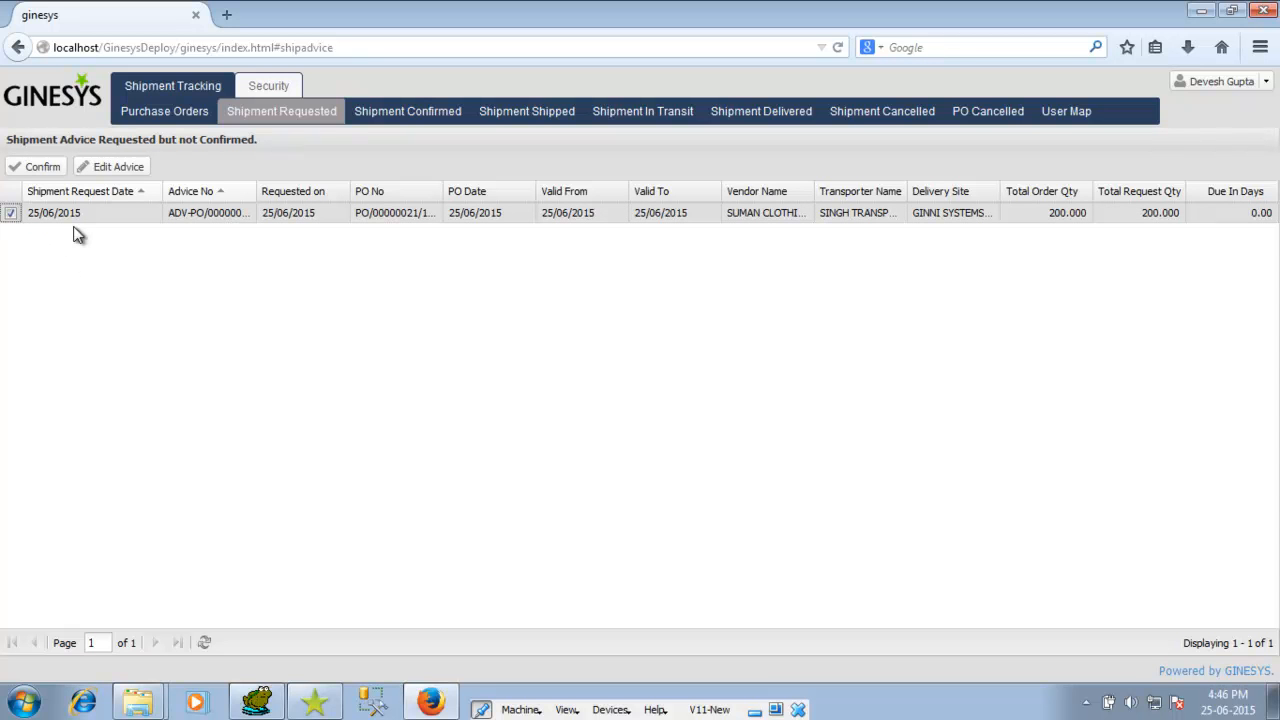
left_click(44, 168)
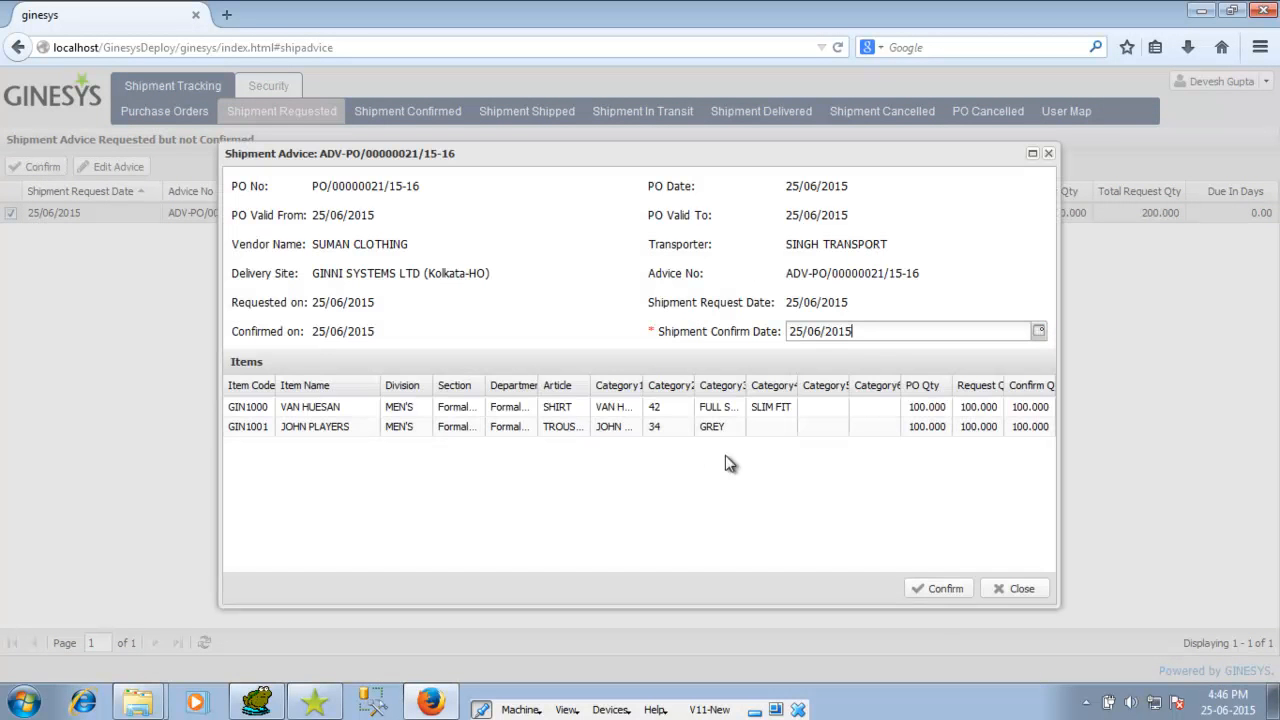
left_click(938, 591)
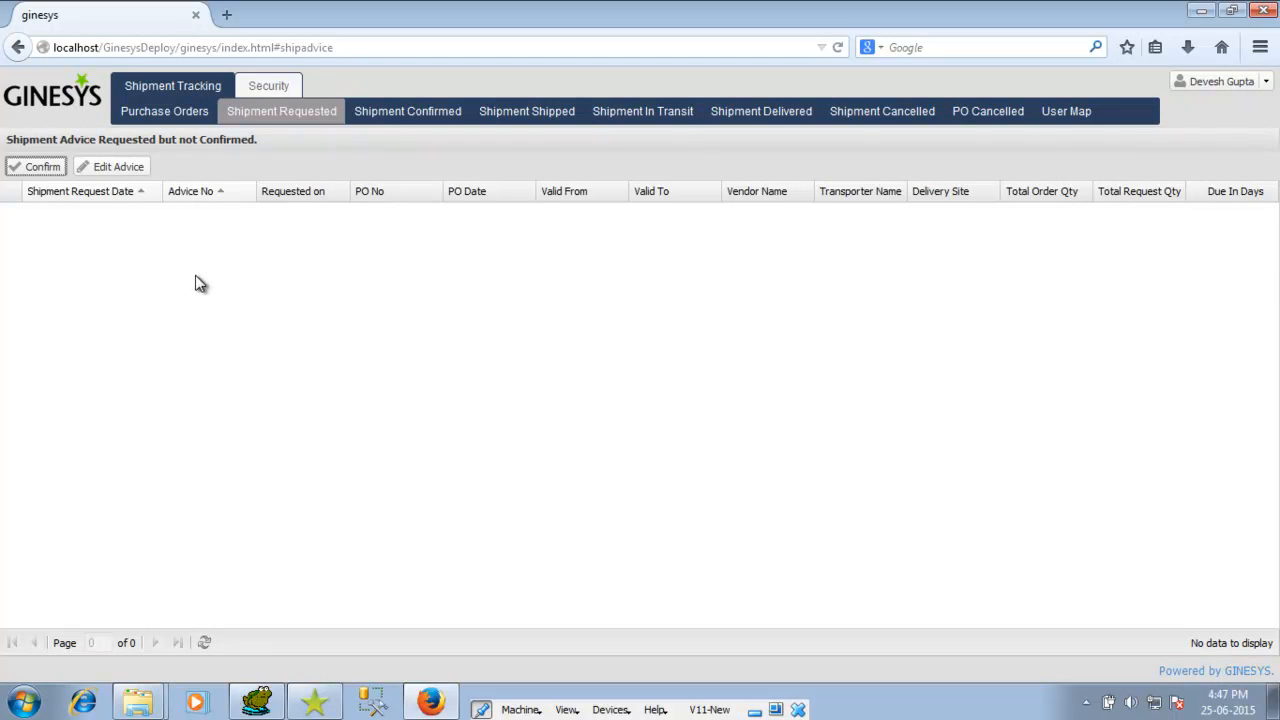
left_click(389, 121)
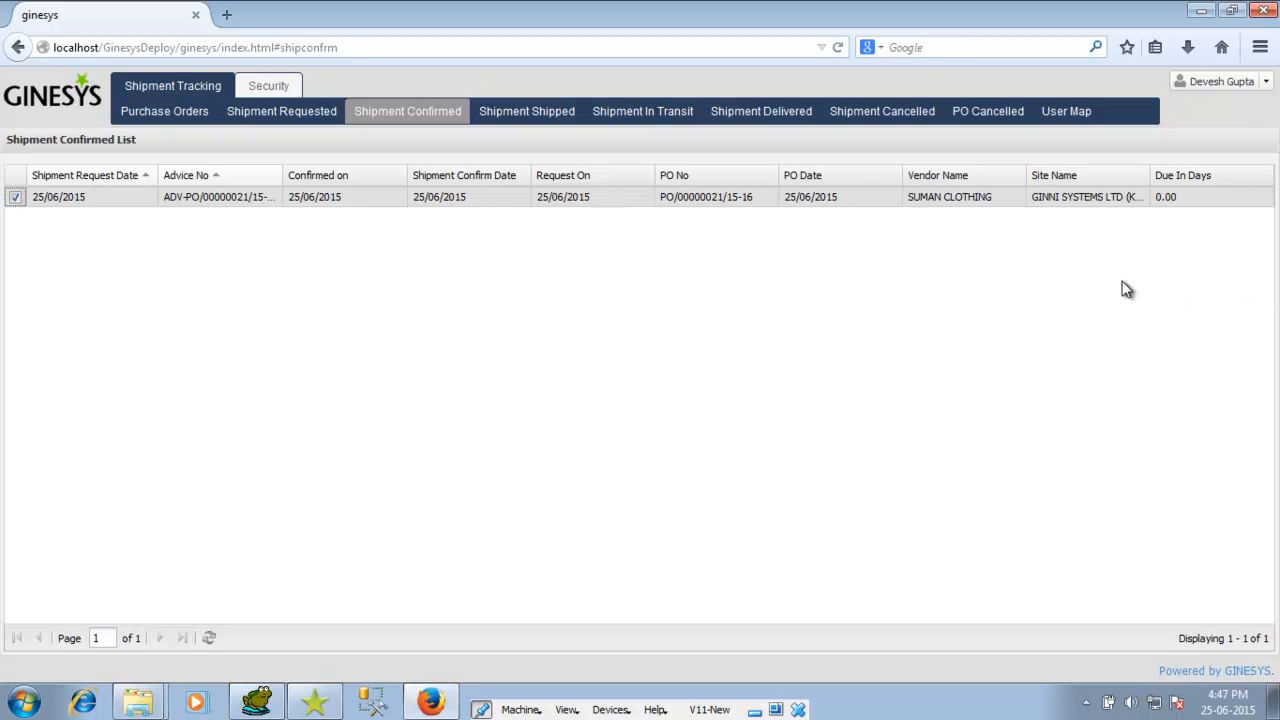
Step: Log out and sign back in with the shipping user's username and password
left_click(1266, 84)
left_click(1218, 108)
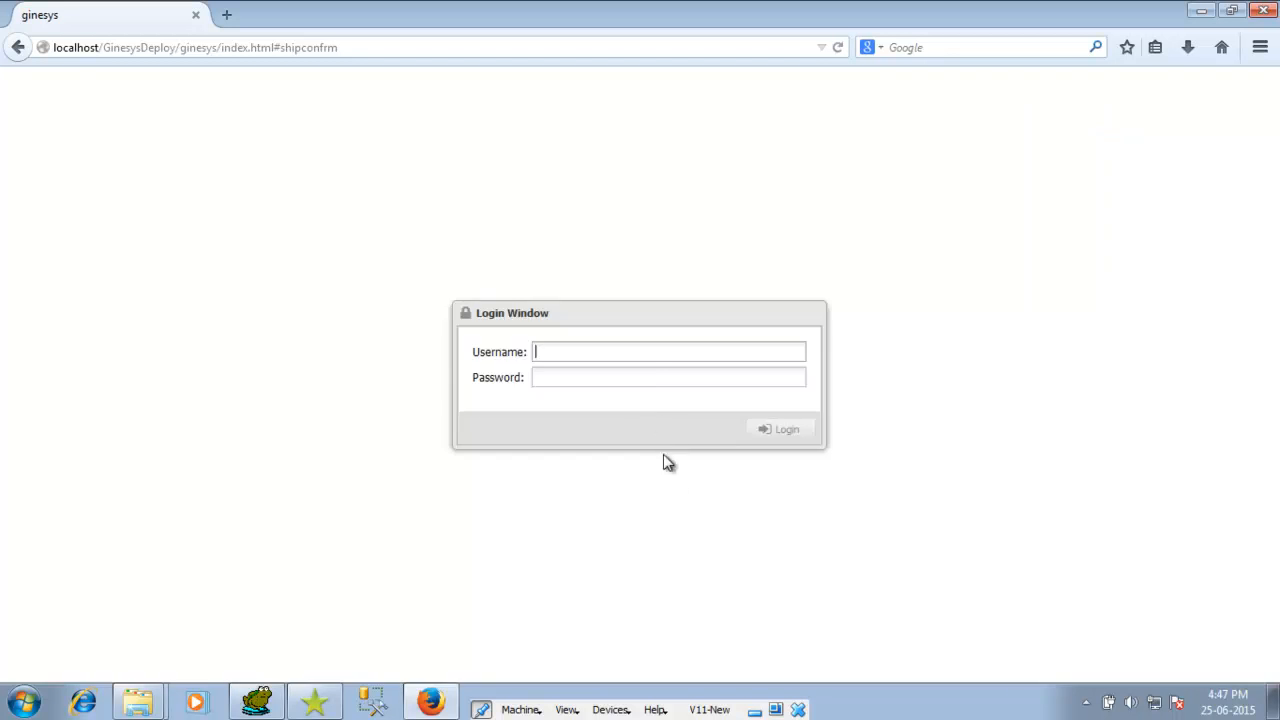
type("shiv")
key("Tab")
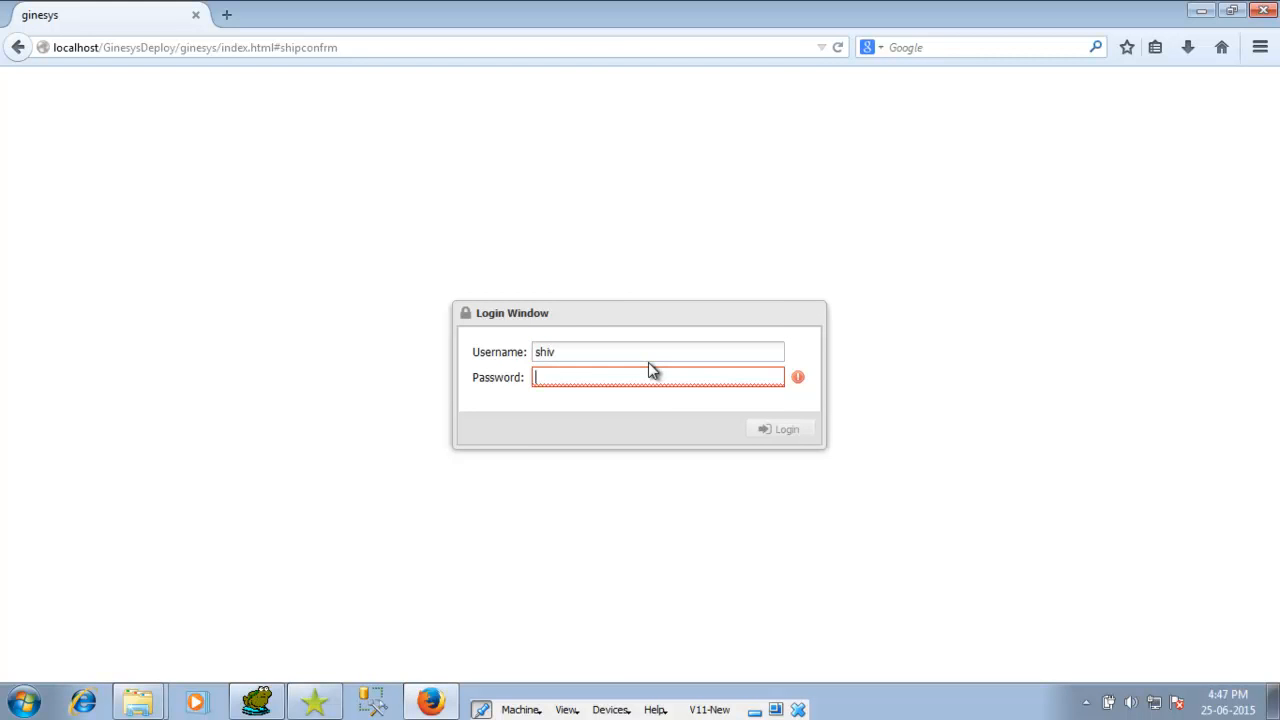
type("*****")
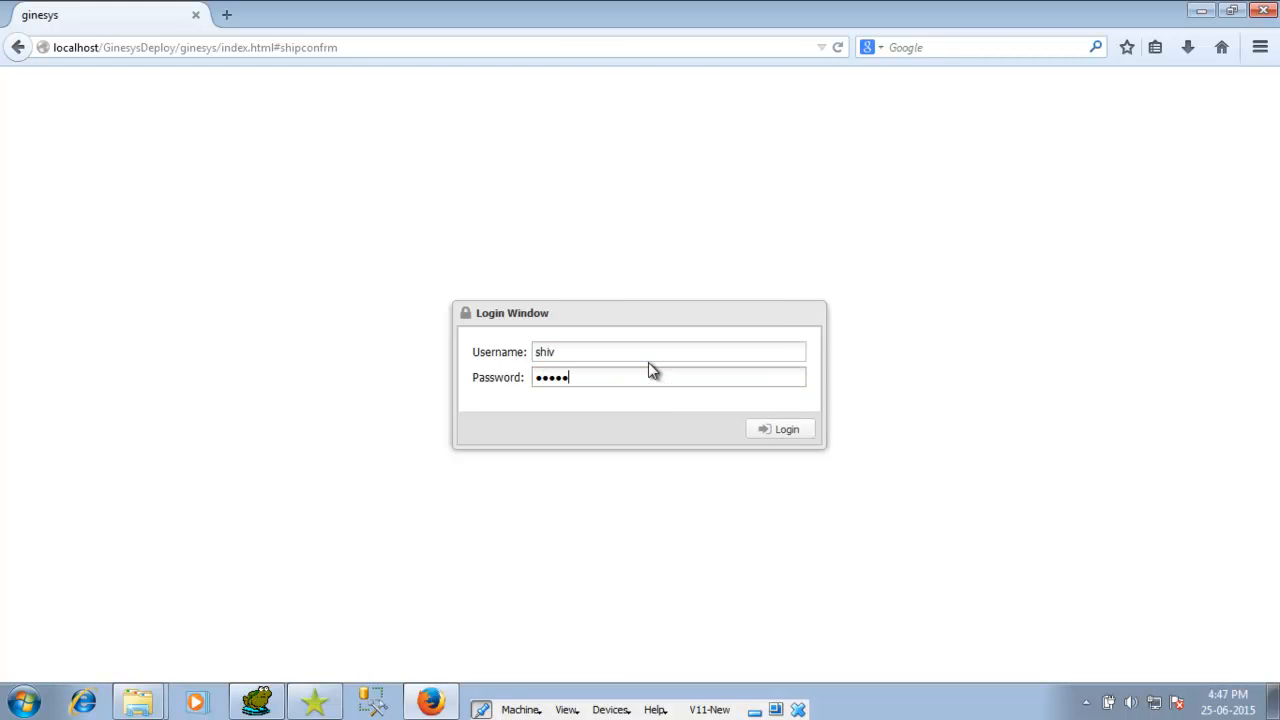
key("Return")
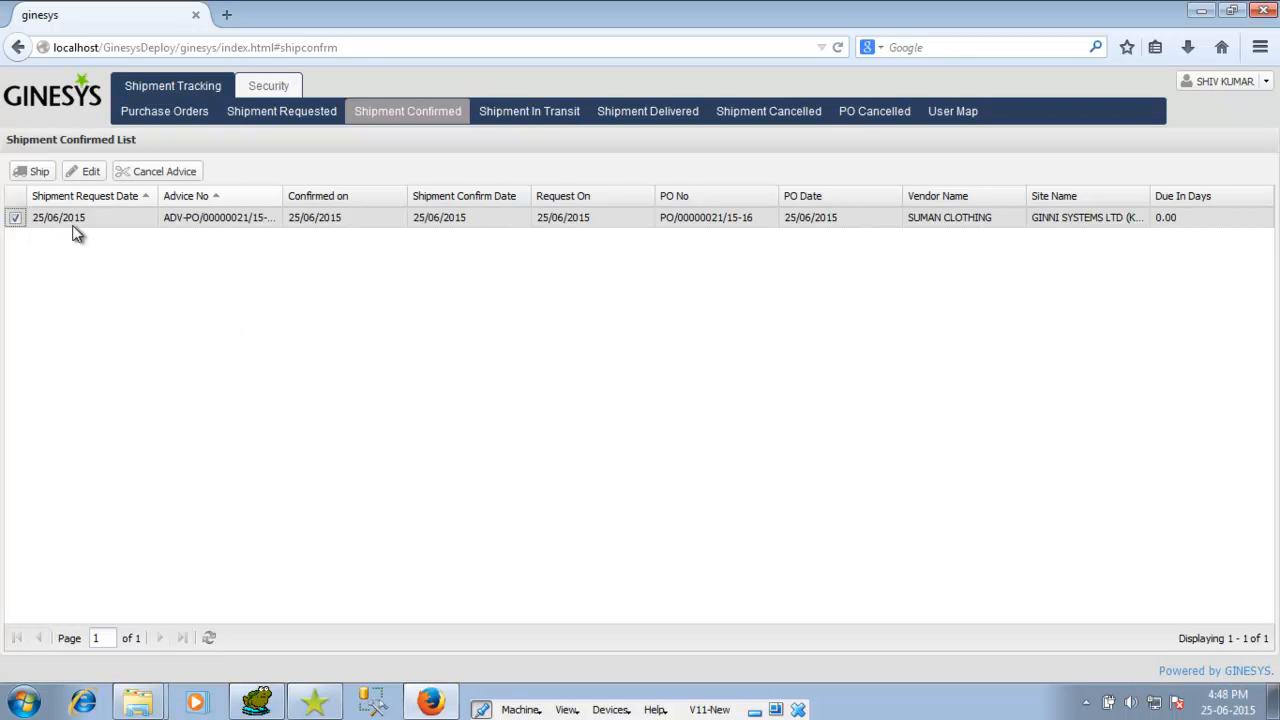
Step: Ship advice ADV-PO/00000021/15-16 with SINGH TRANSPORT as the transporter
left_click(40, 172)
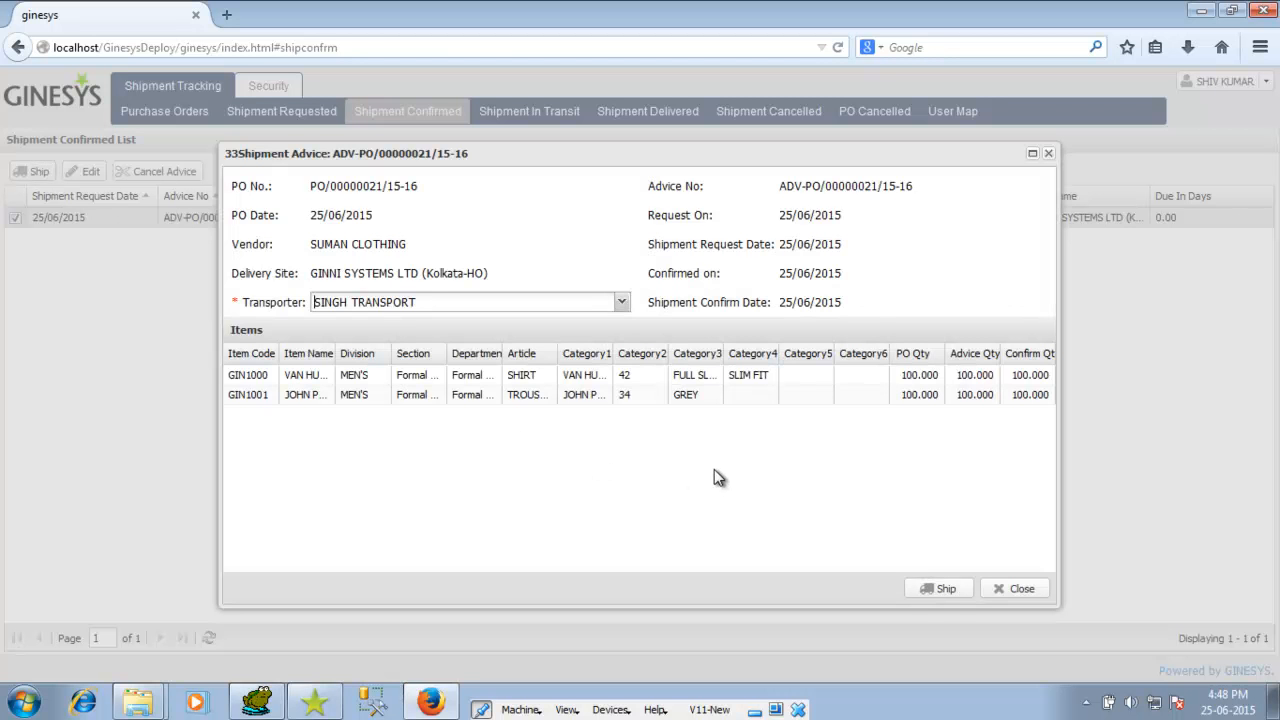
left_click(932, 588)
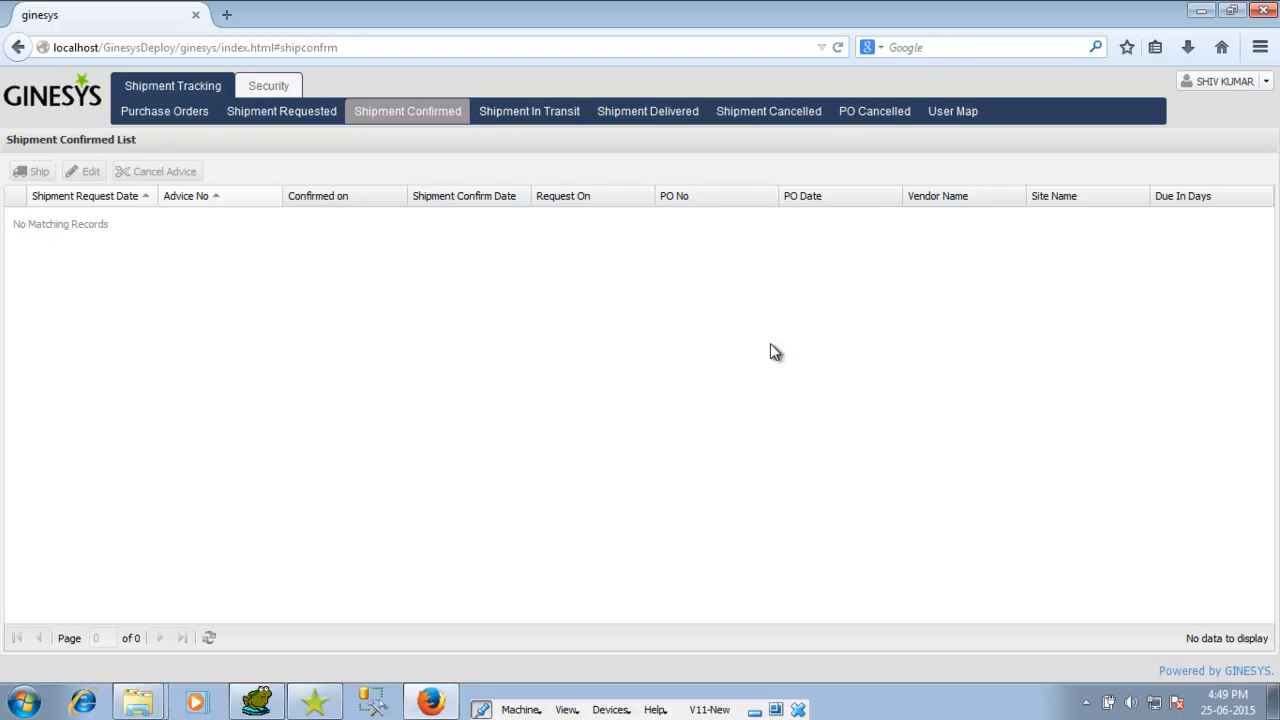
Step: Log out and sign in with the transporter's username and password
left_click(1265, 86)
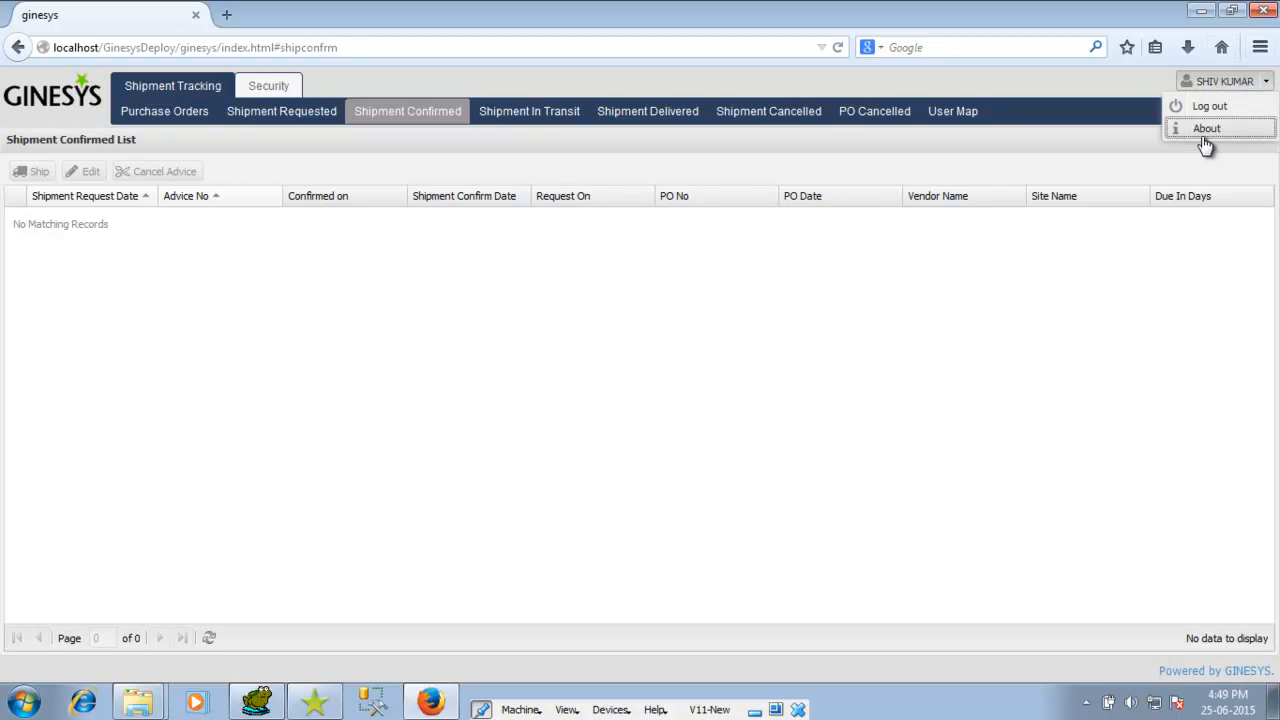
left_click(1210, 110)
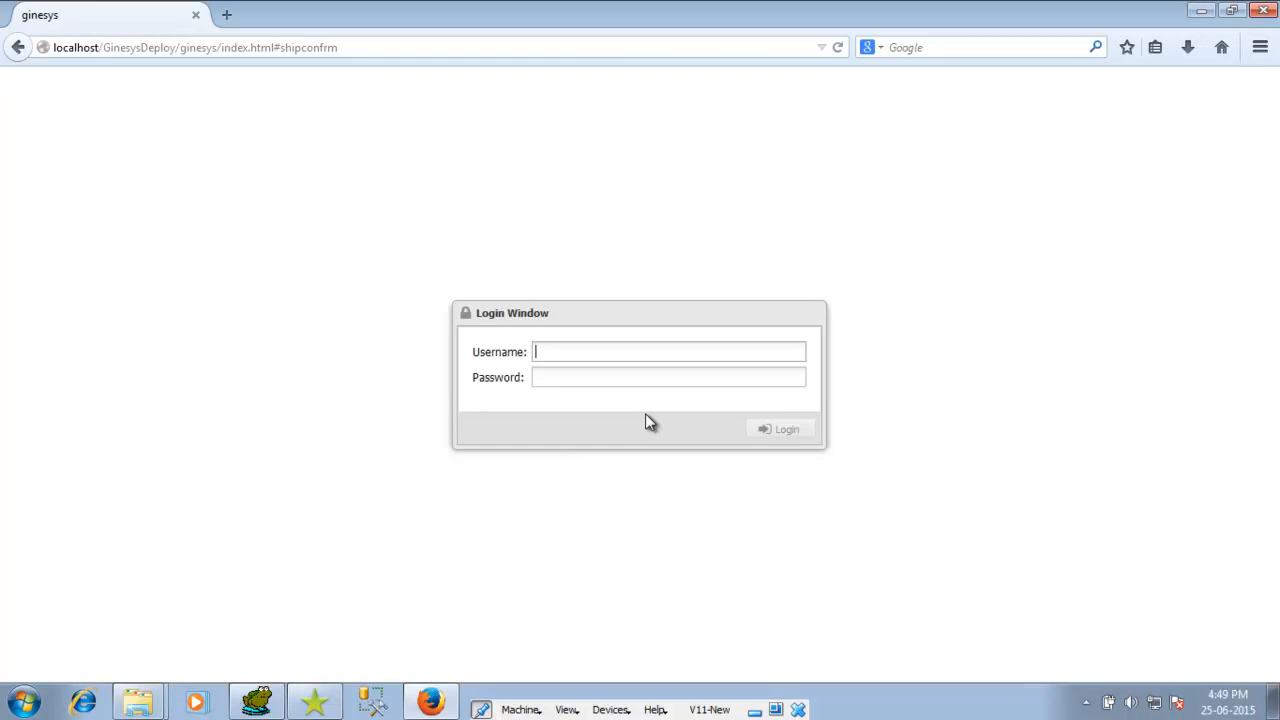
type("tran")
key("Tab")
type("•••")
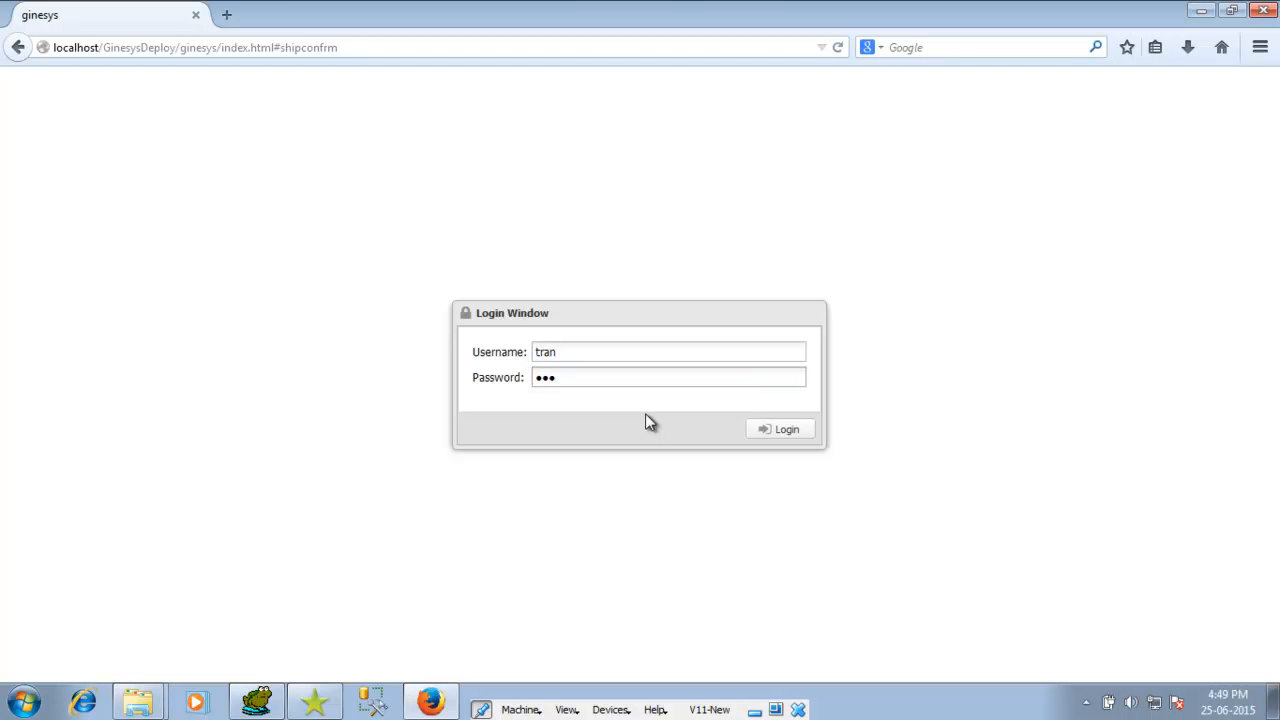
type("••")
left_click(763, 430)
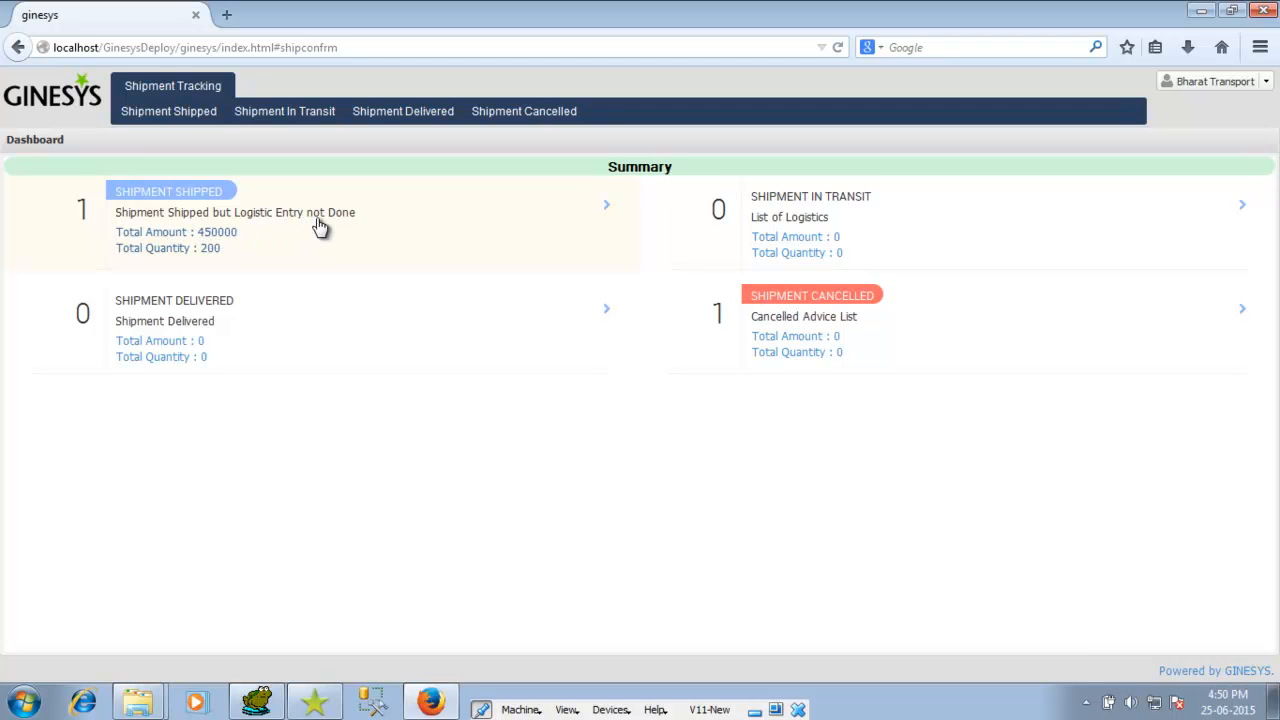
Step: Fill in the logistic entry for the shipped advice and save it as LGT No. 7
left_click(240, 226)
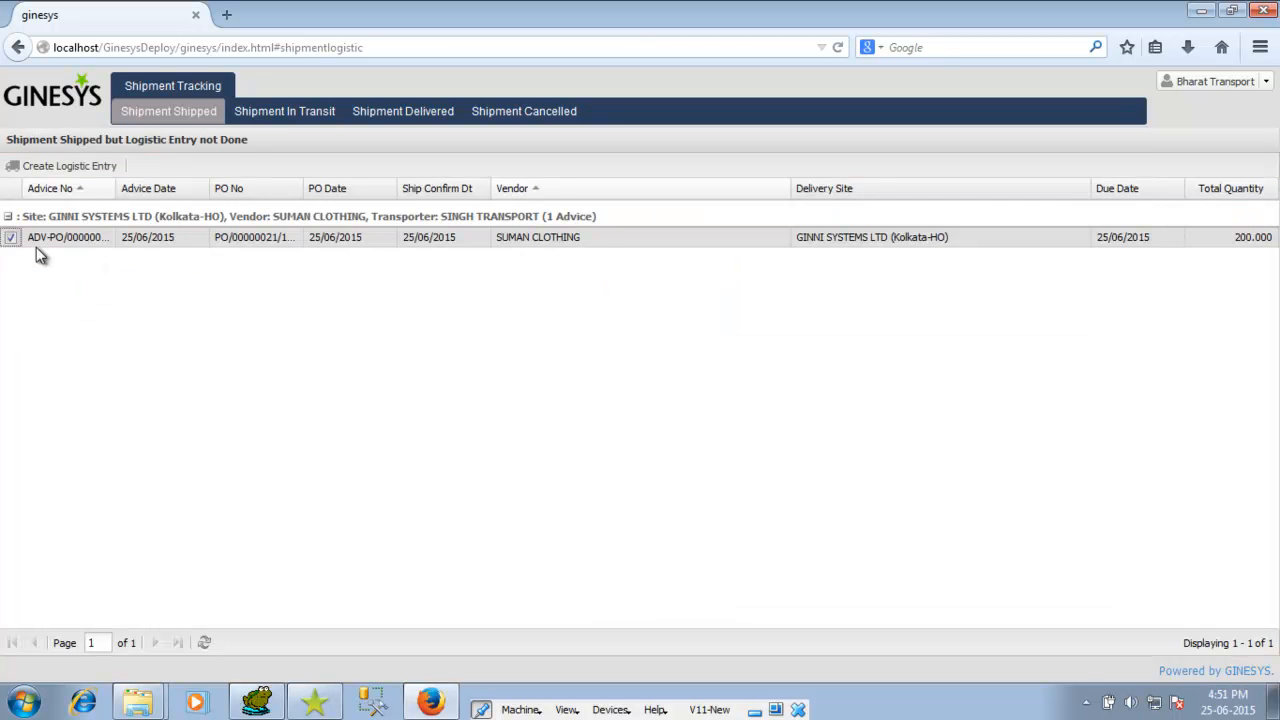
left_click(77, 170)
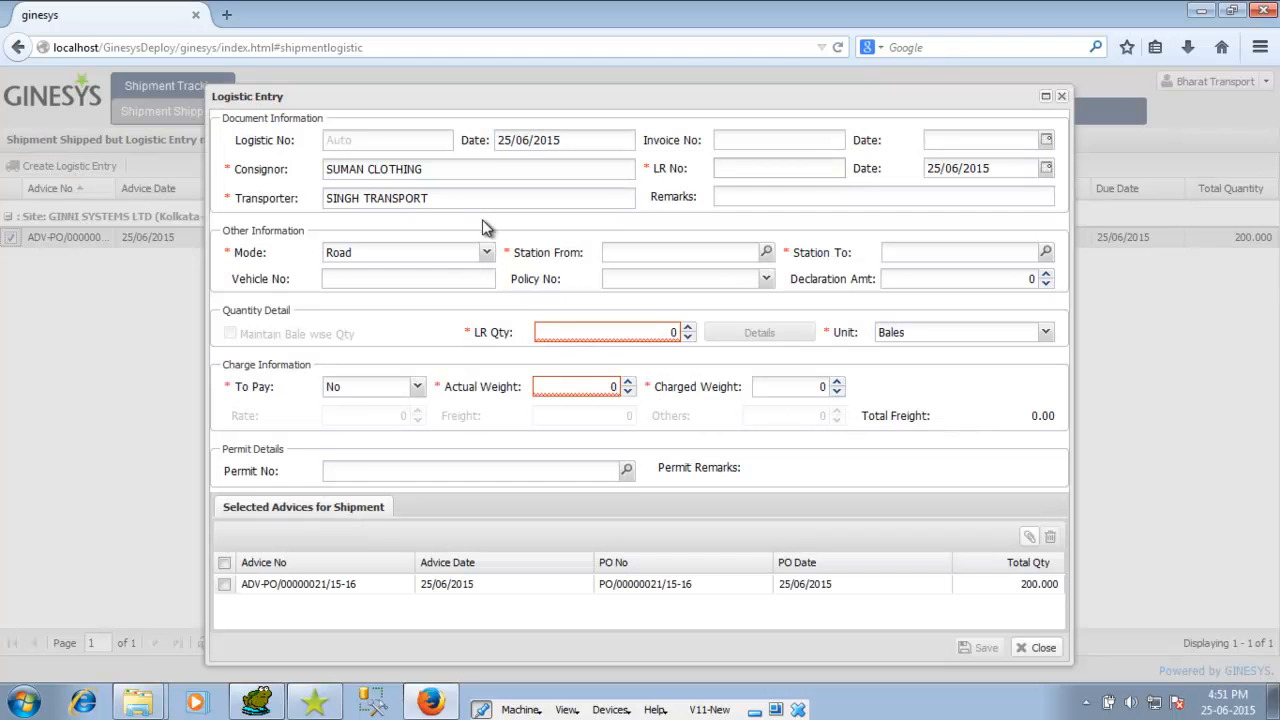
left_click(741, 140)
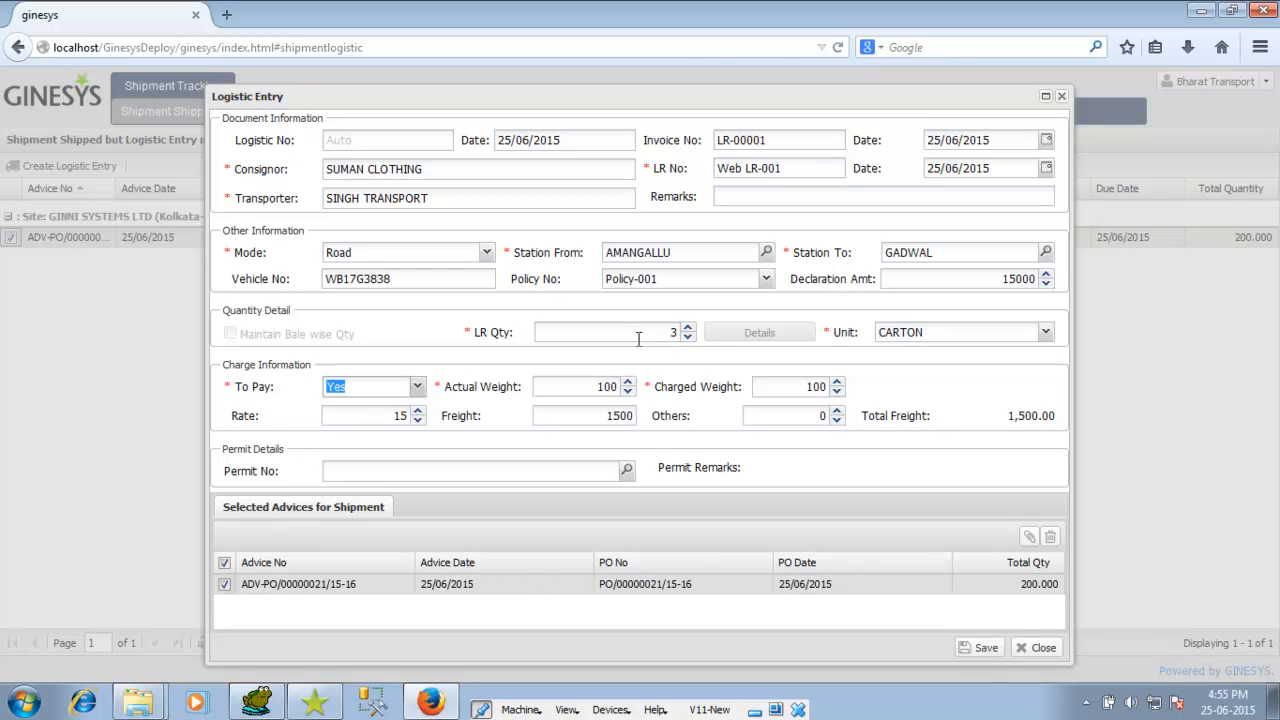
key("Tab")
key("Tab")
key("Tab")
key("Tab")
key("Tab")
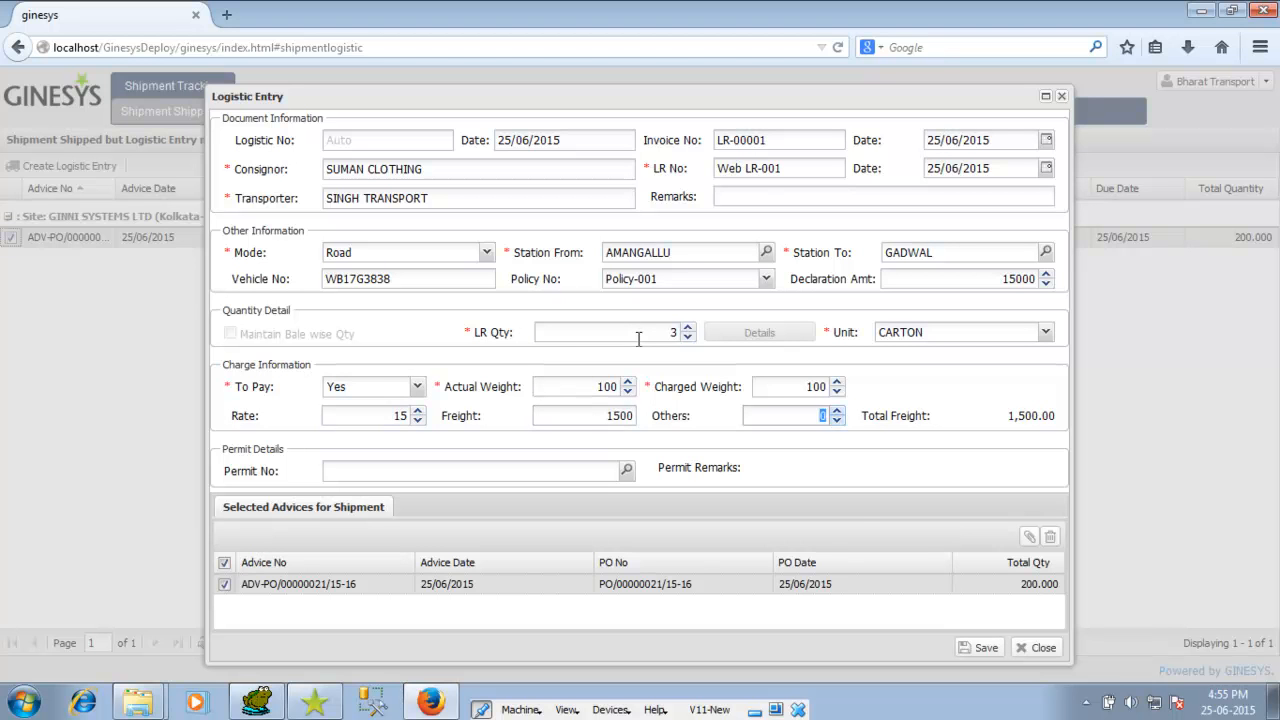
left_click(975, 650)
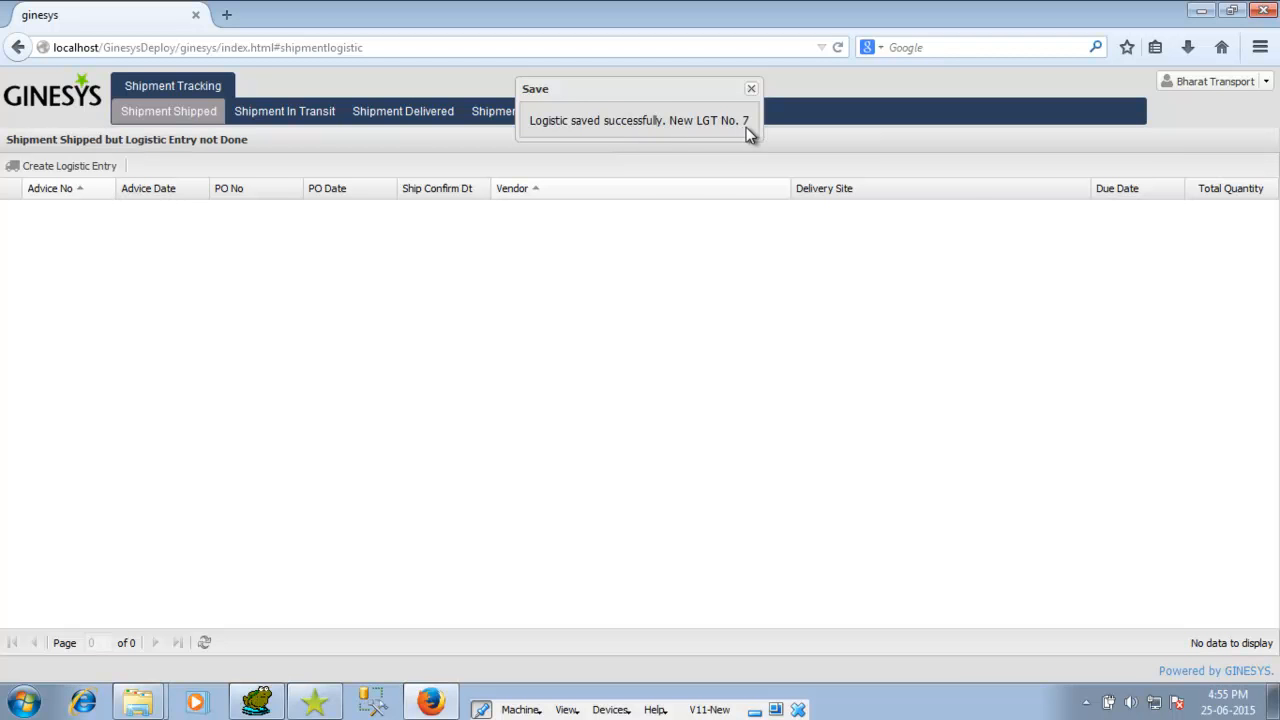
Step: In the In Transit list, expand logistic 7 to check its advice ADV-PO/00000021/15-16
left_click(284, 111)
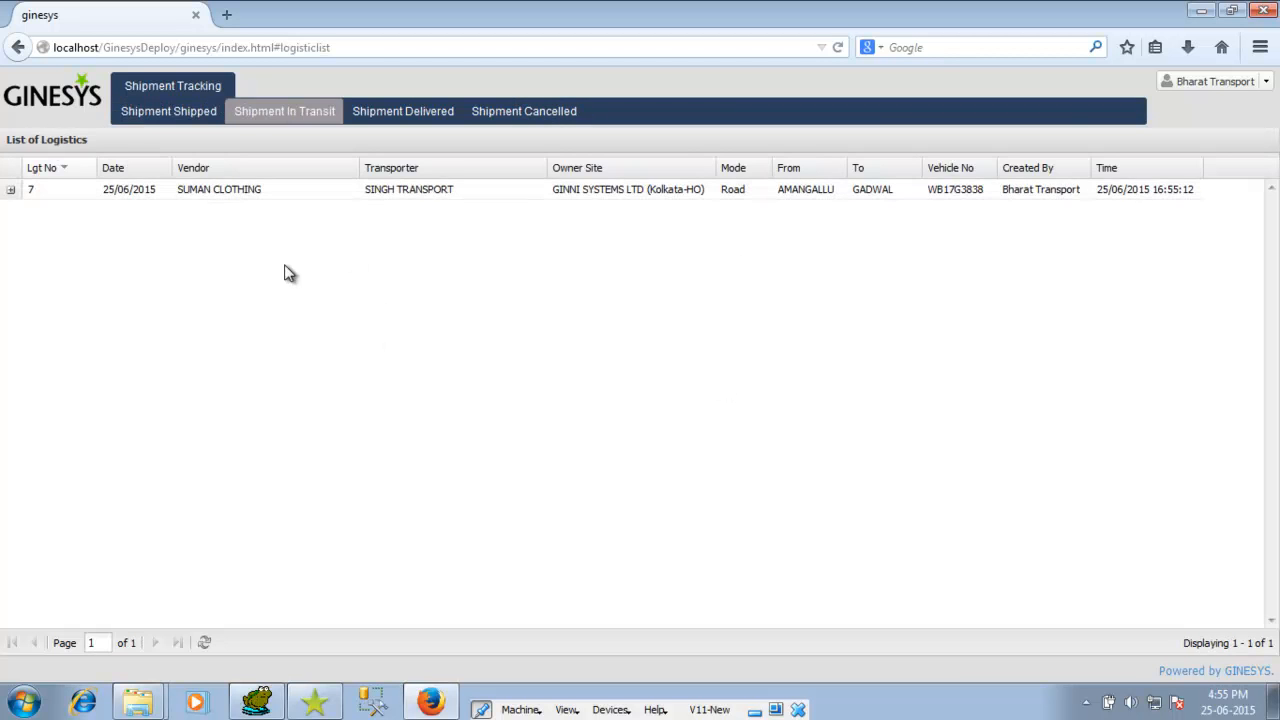
left_click(53, 105)
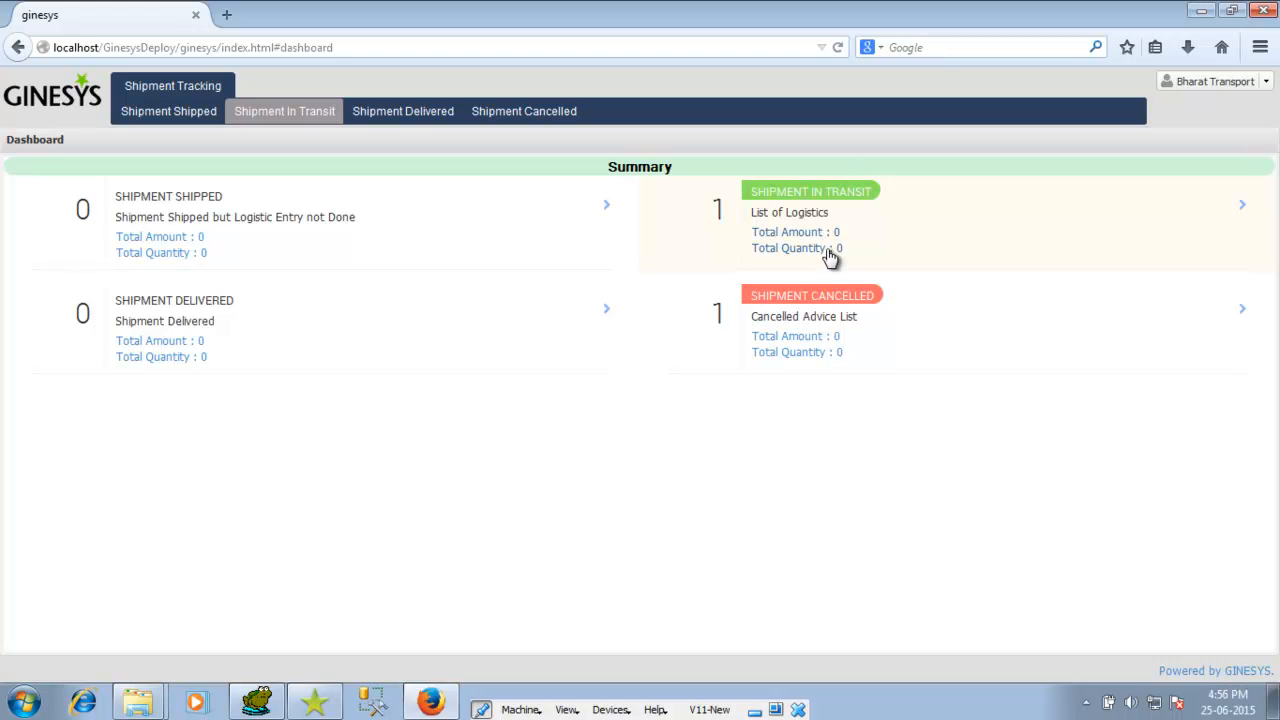
left_click(829, 238)
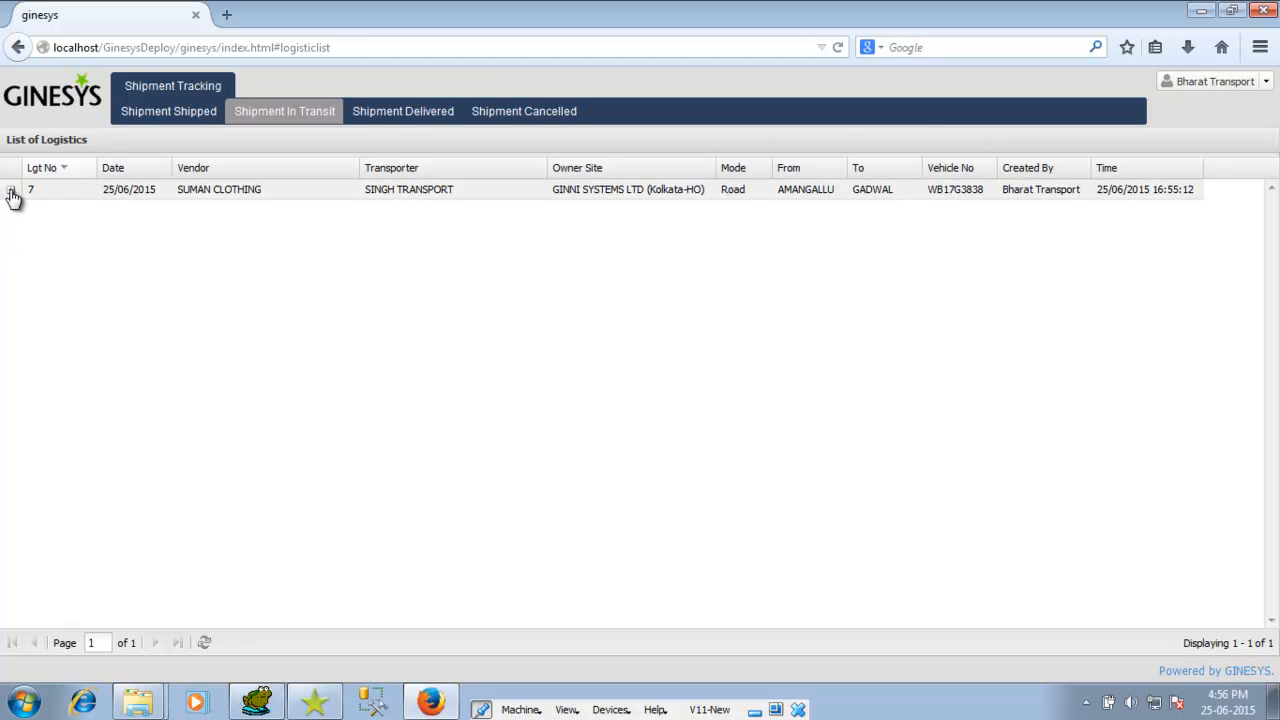
left_click(12, 193)
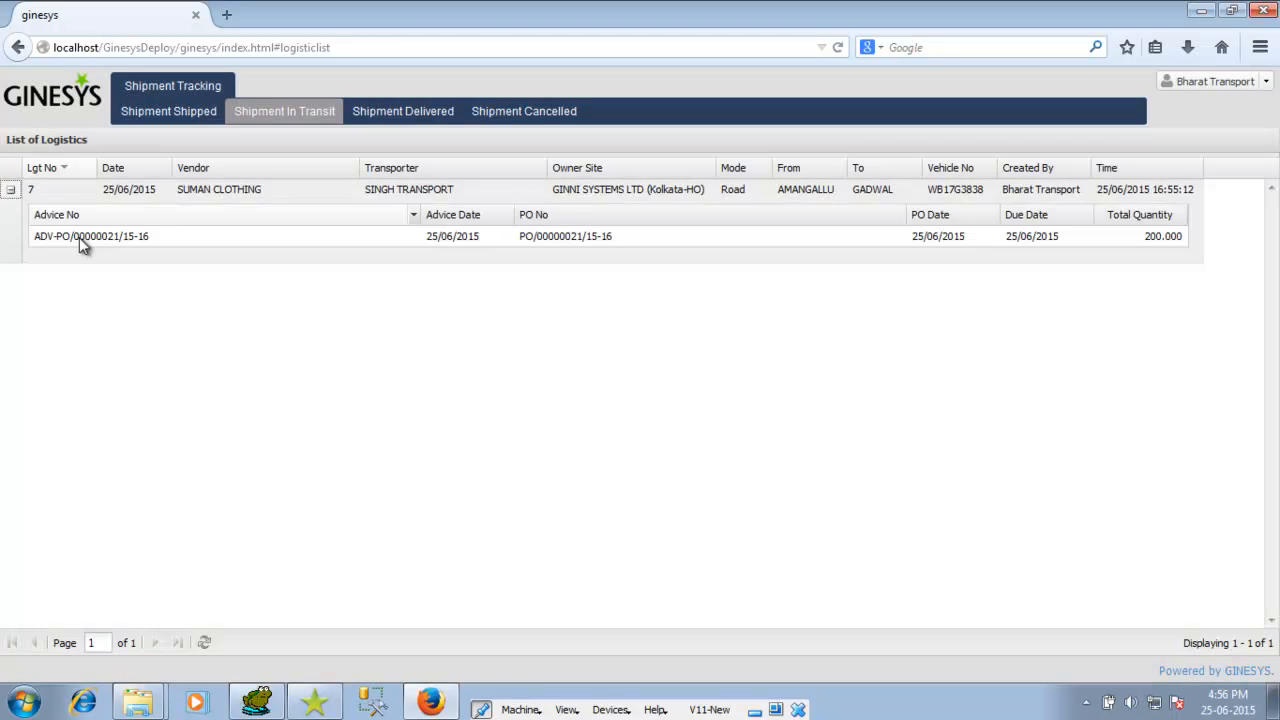
left_click(143, 246)
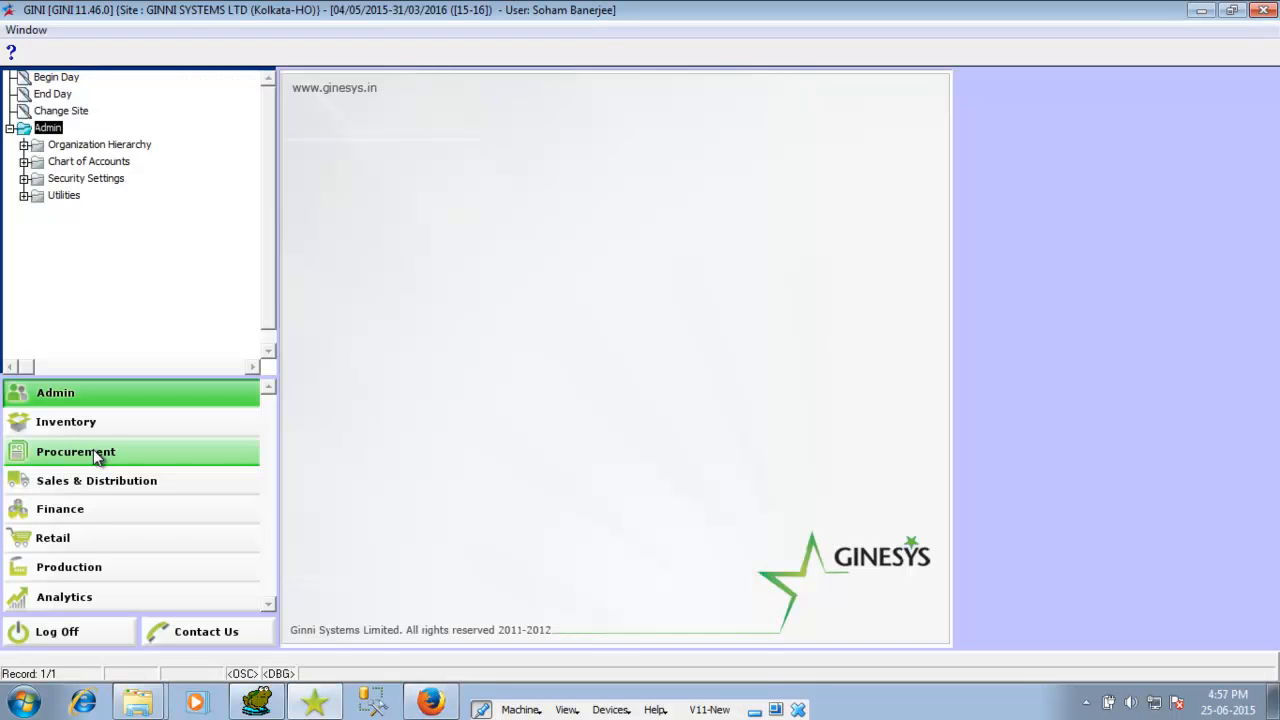
Step: Start a new automatically numbered Goods Receive Challan - Agst Order under Procurement > Order Management
left_click(88, 456)
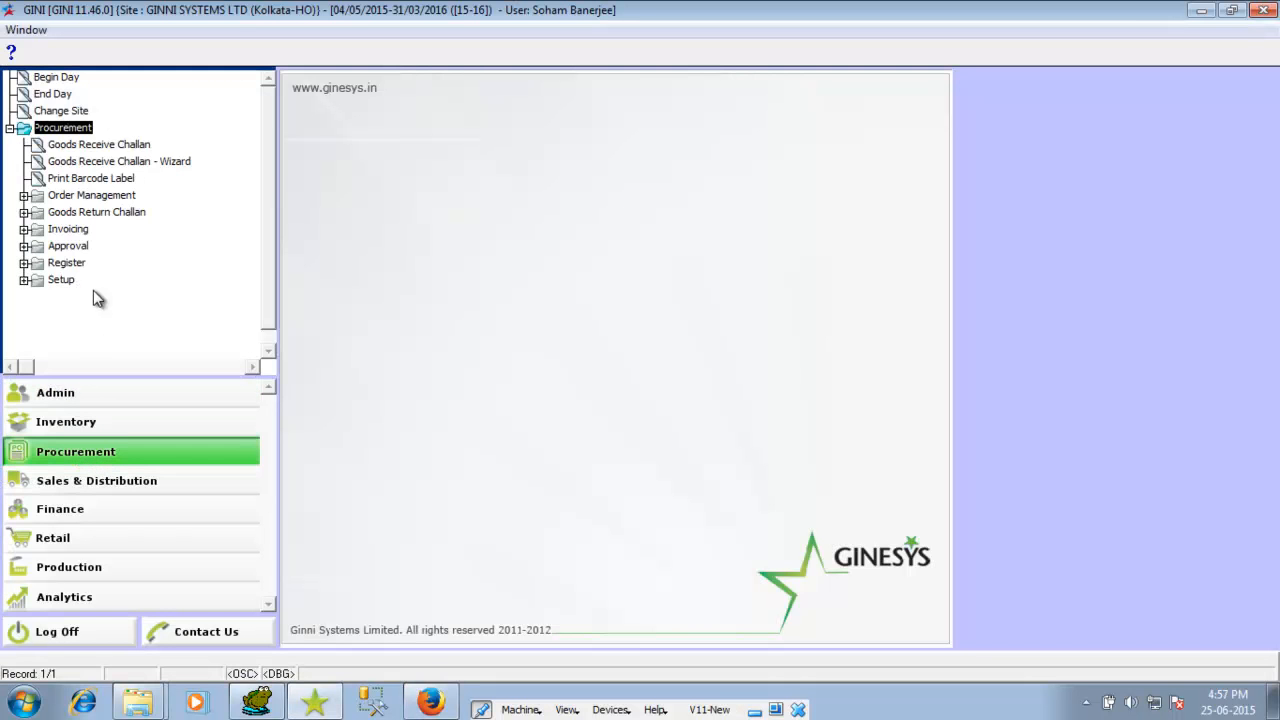
double_click(119, 200)
double_click(109, 250)
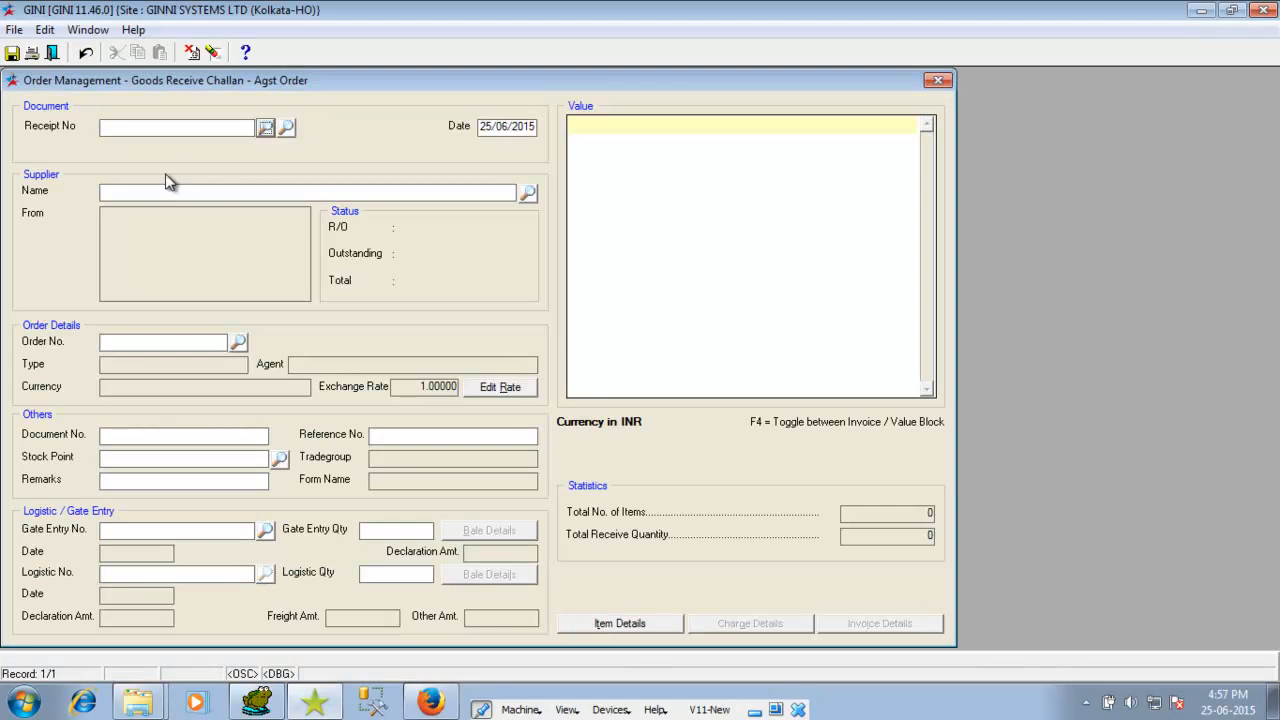
left_click(266, 130)
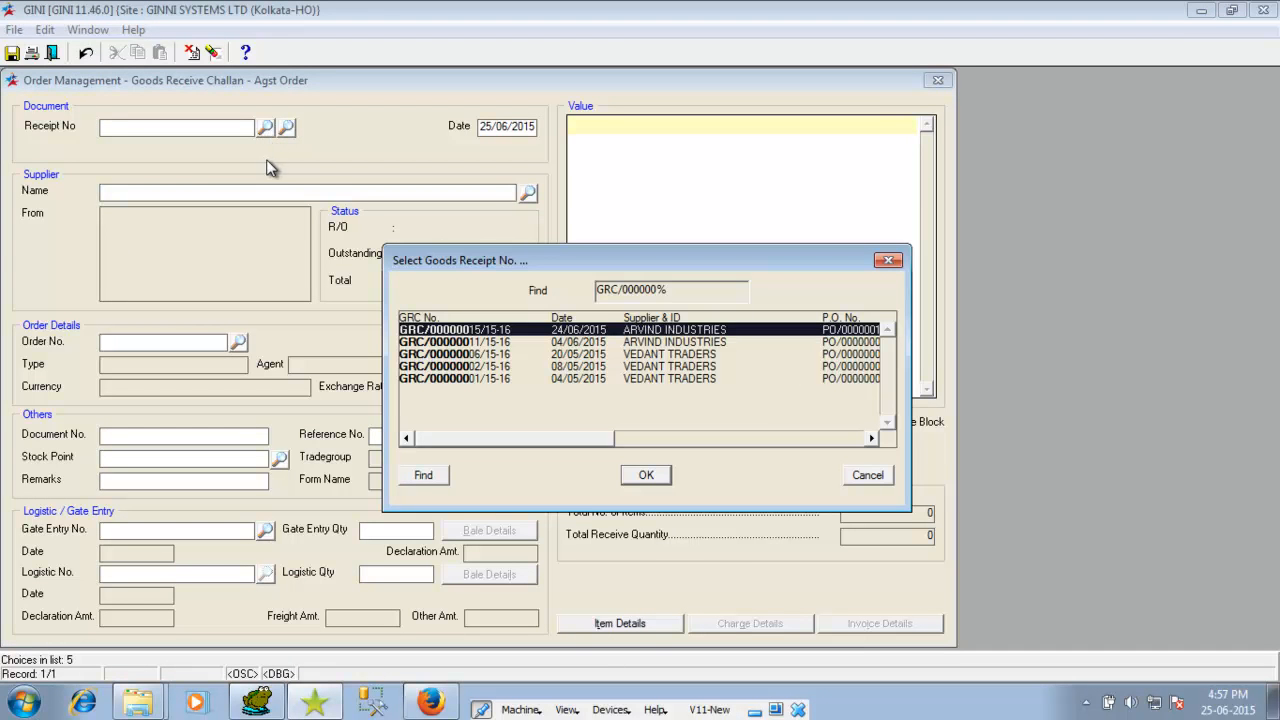
key("Escape")
Step: Set the challan's supplier to SUMAN CLOTHING and its purchase order to PO/00000021/15-16
left_click(528, 192)
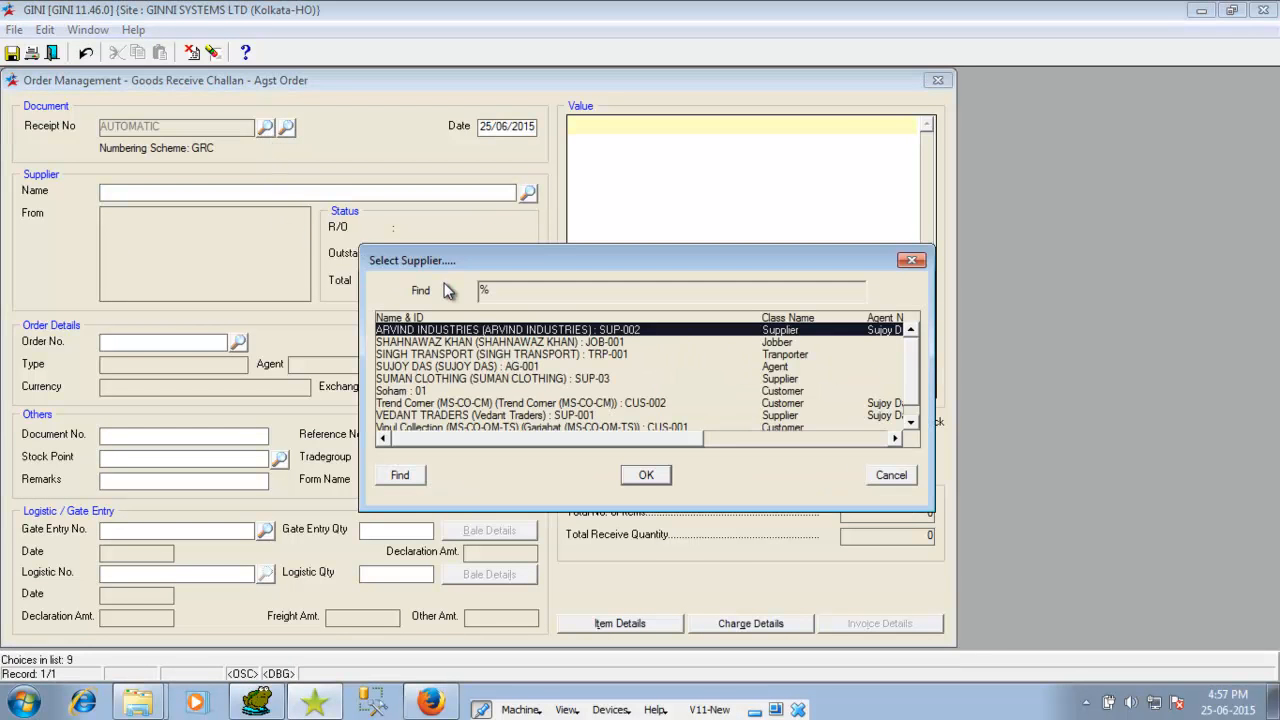
double_click(415, 379)
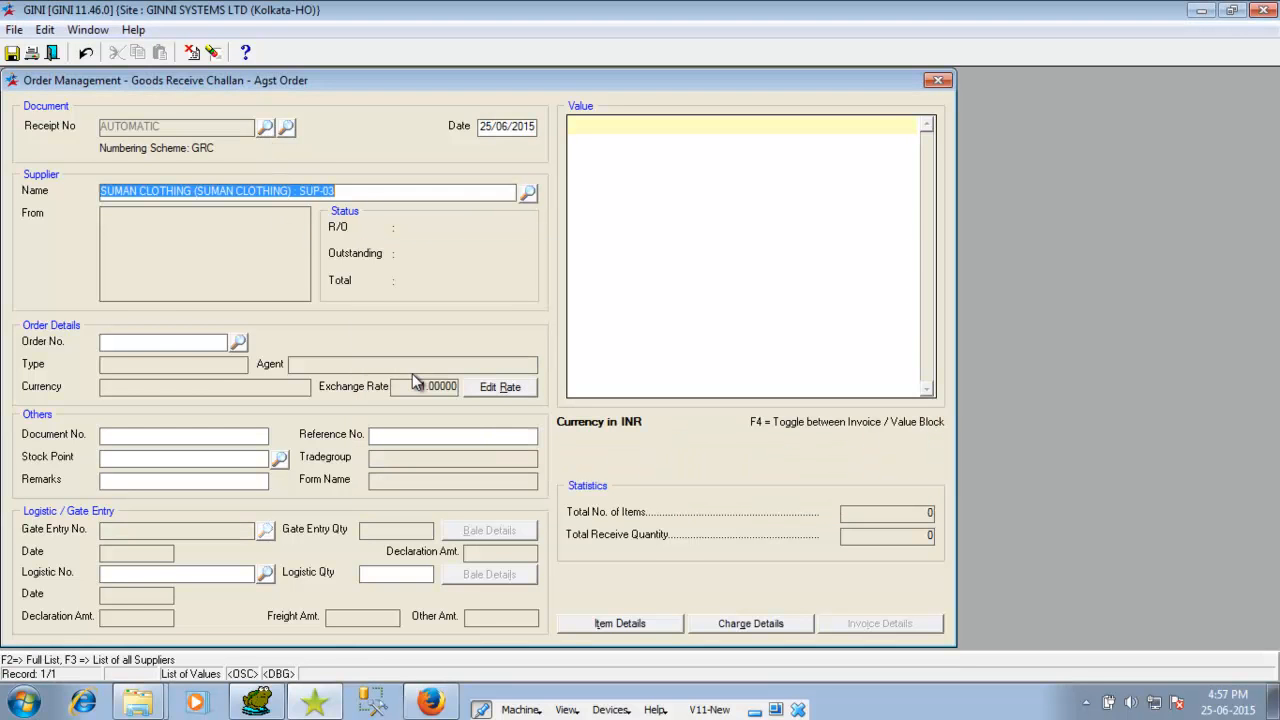
left_click(238, 343)
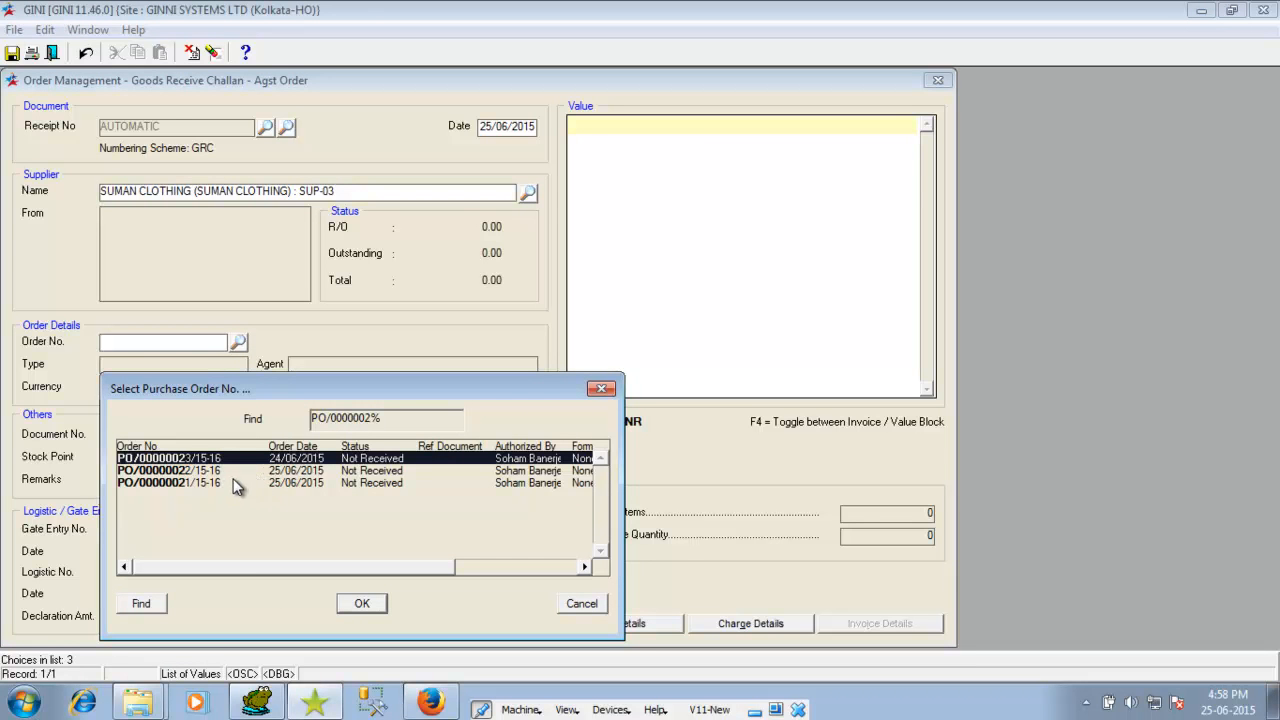
double_click(233, 481)
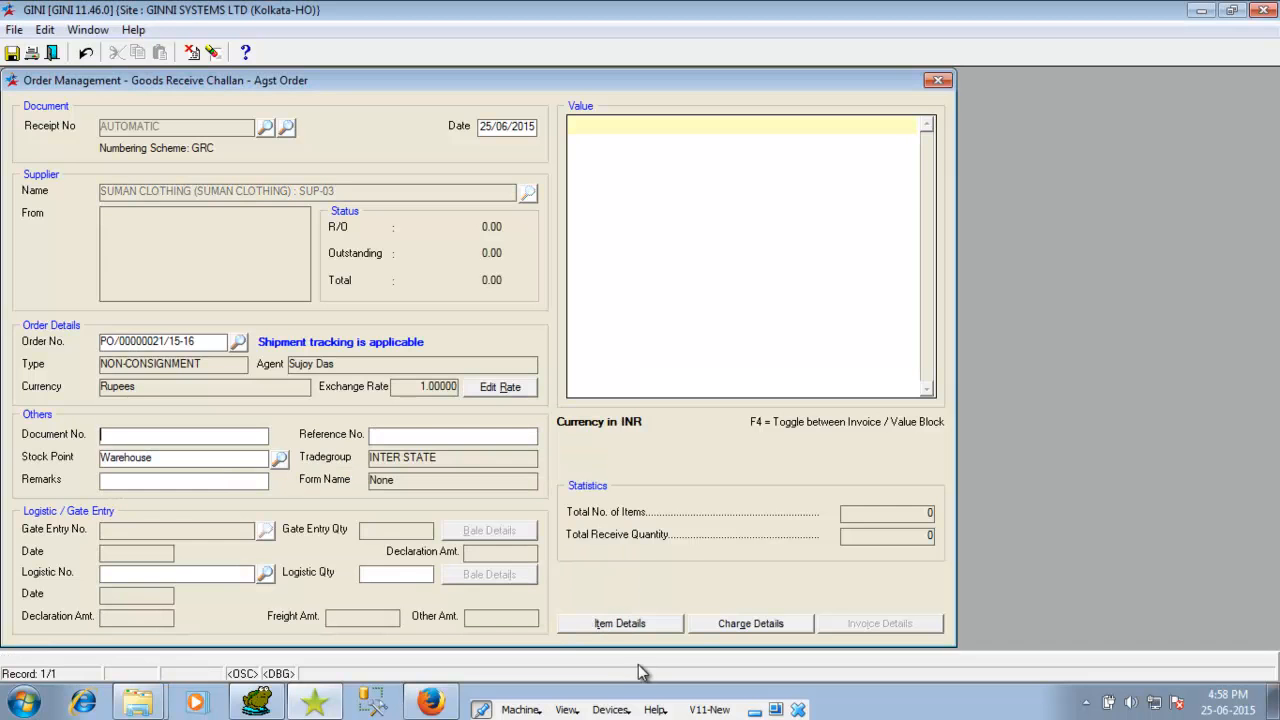
left_click(622, 627)
Step: Receive all pending quantities of the order's two items, 200 units in total, into the challan
left_click(703, 470)
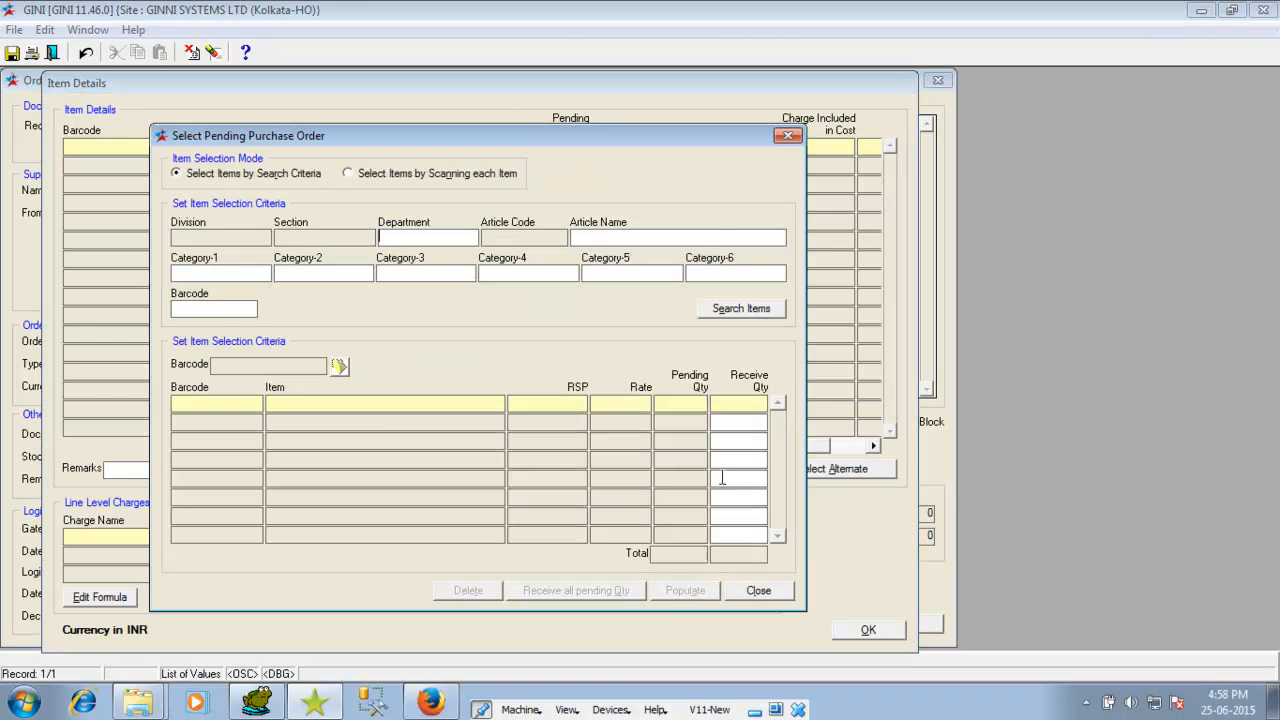
left_click(745, 311)
left_click(676, 592)
left_click(741, 311)
left_click(578, 591)
left_click(686, 591)
left_click(757, 592)
left_click(868, 630)
Step: Calculate charges: 6% TEST charge, giving net 477000.00 on 450000.00 basic
left_click(752, 623)
left_click(574, 163)
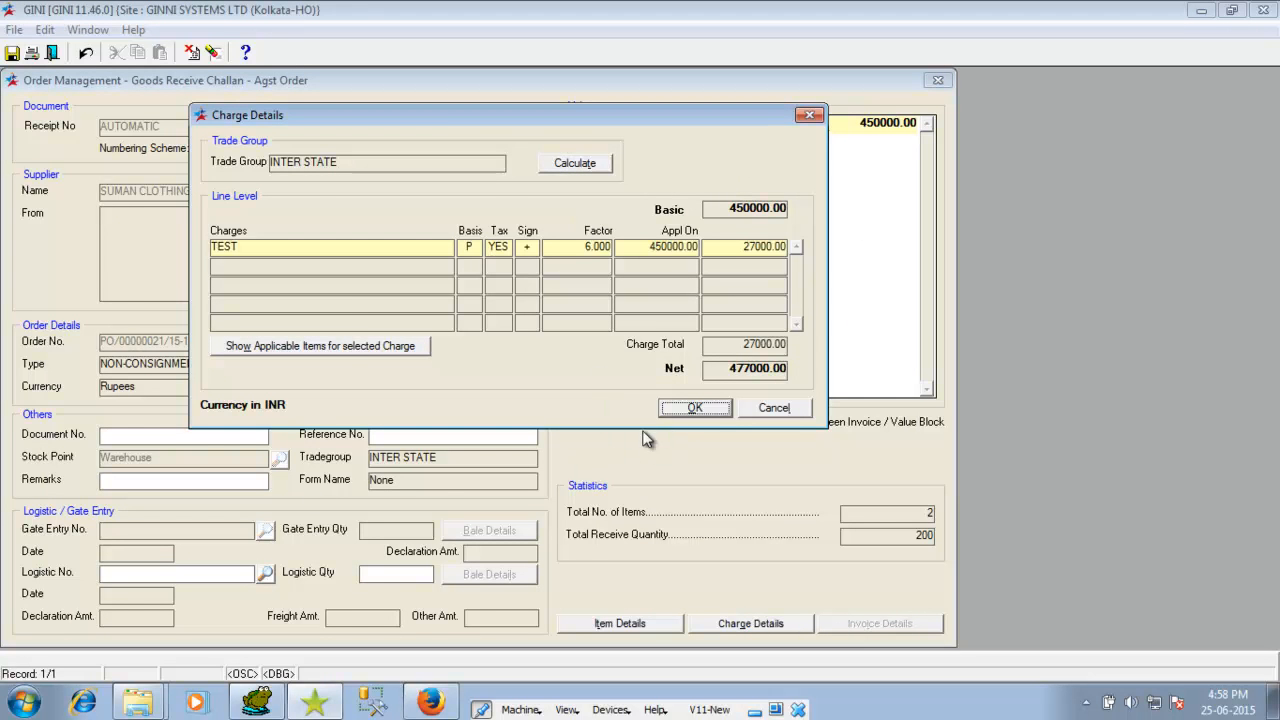
left_click(690, 409)
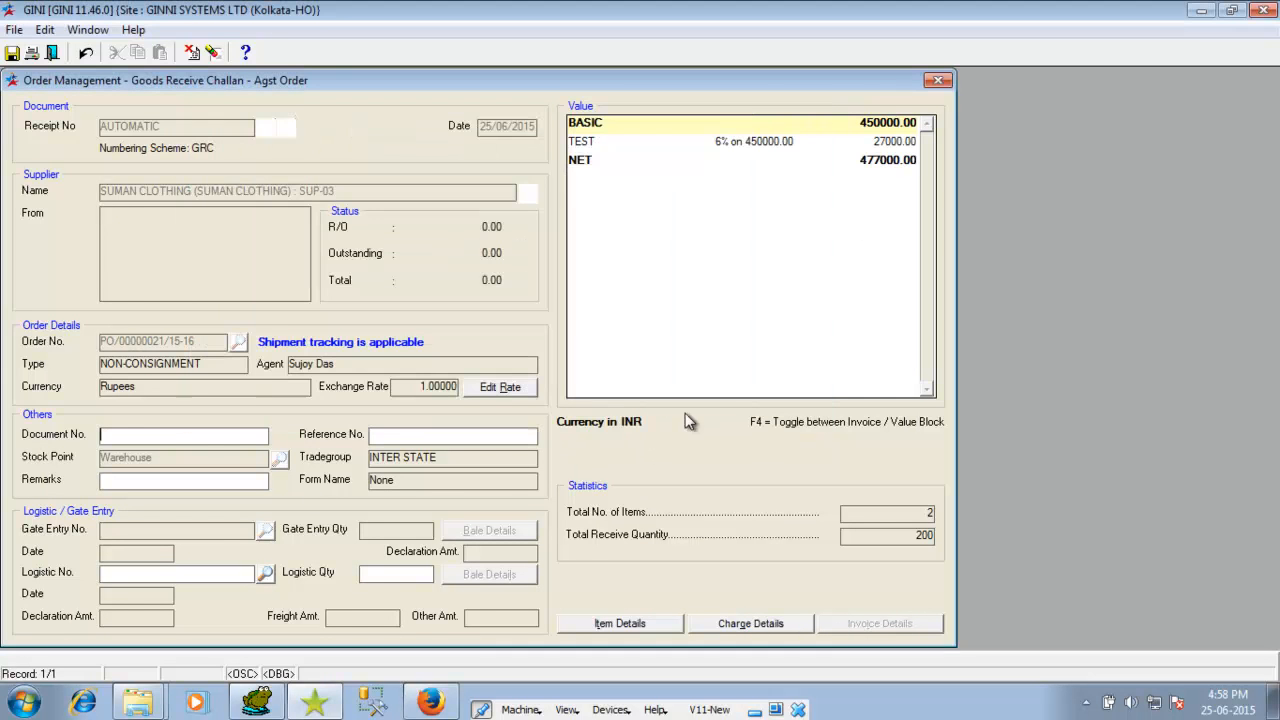
left_click(265, 573)
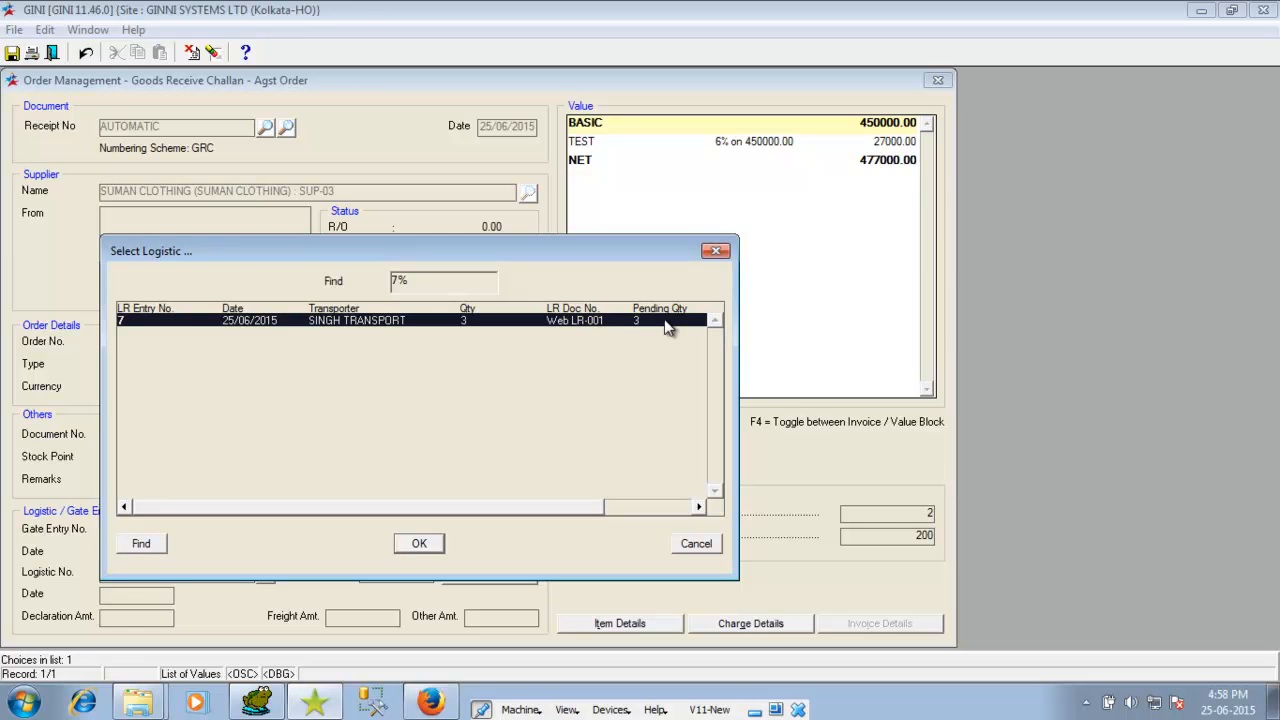
Step: Link logistic 7, save challan GRC/00000016/15-16, and check the portal shows one shipment delivered
left_click_drag(571, 513, 537, 509)
left_click(419, 544)
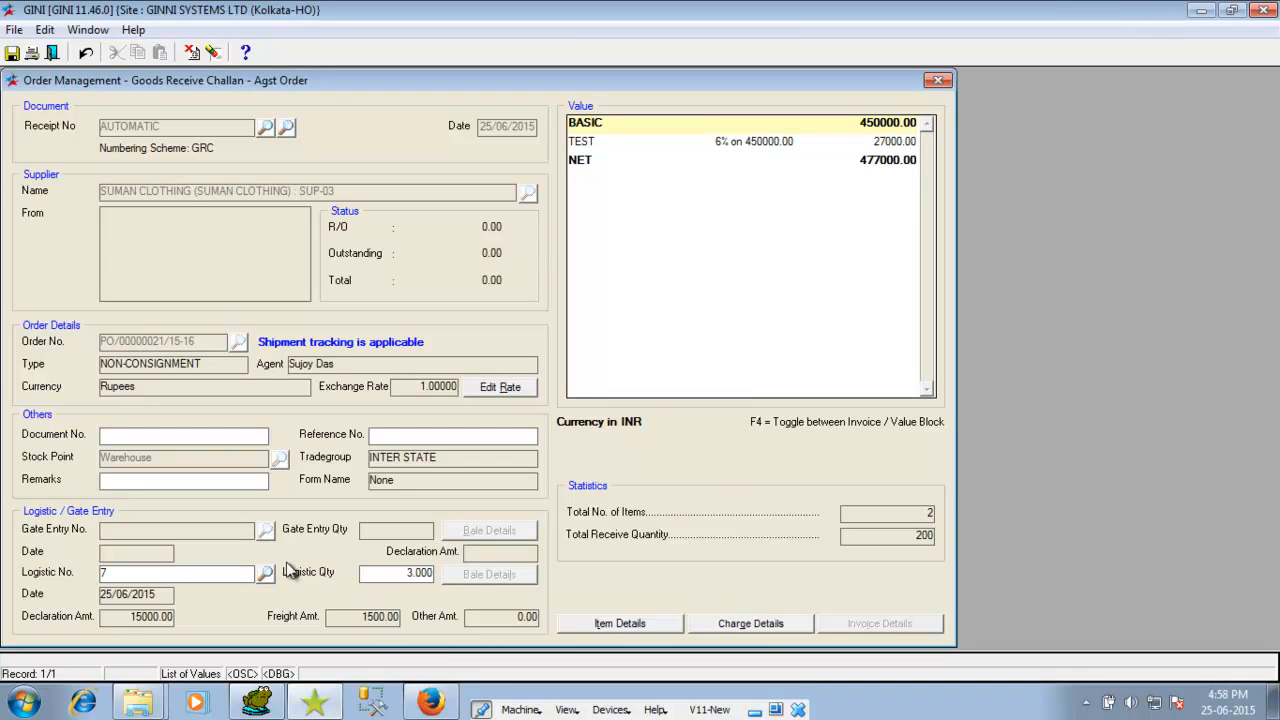
left_click(12, 52)
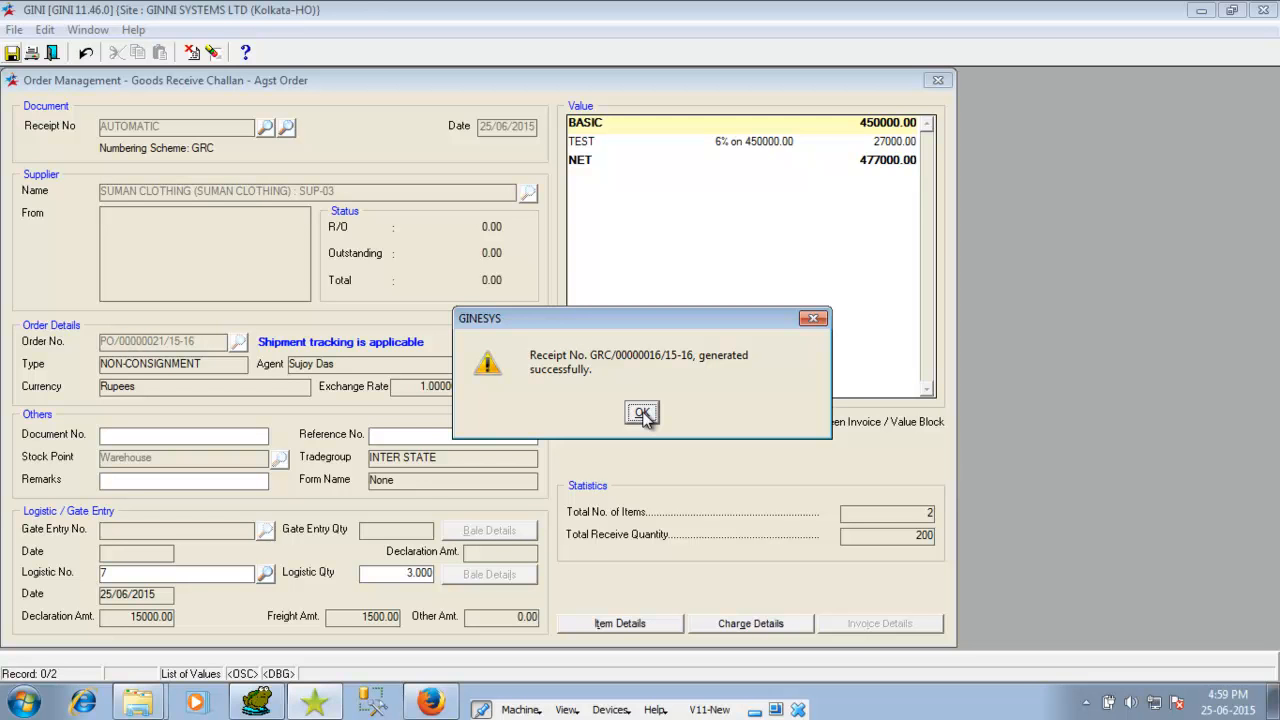
left_click(642, 414)
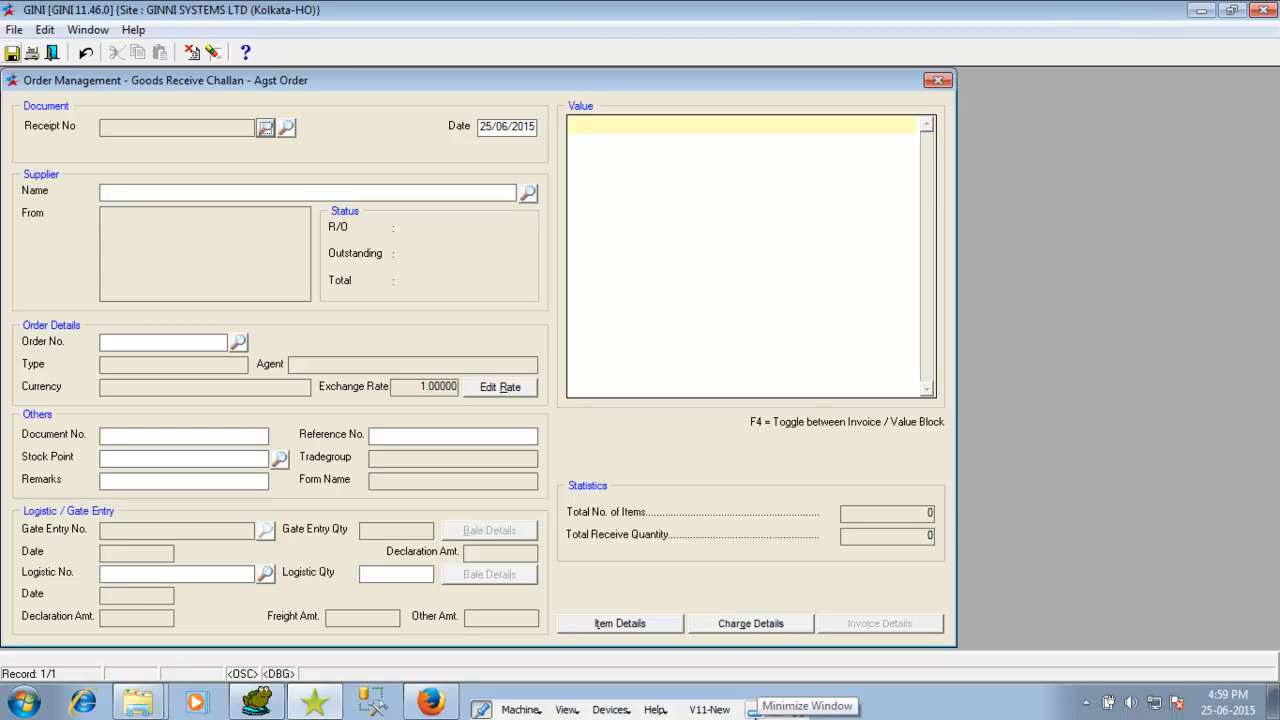
left_click(754, 709)
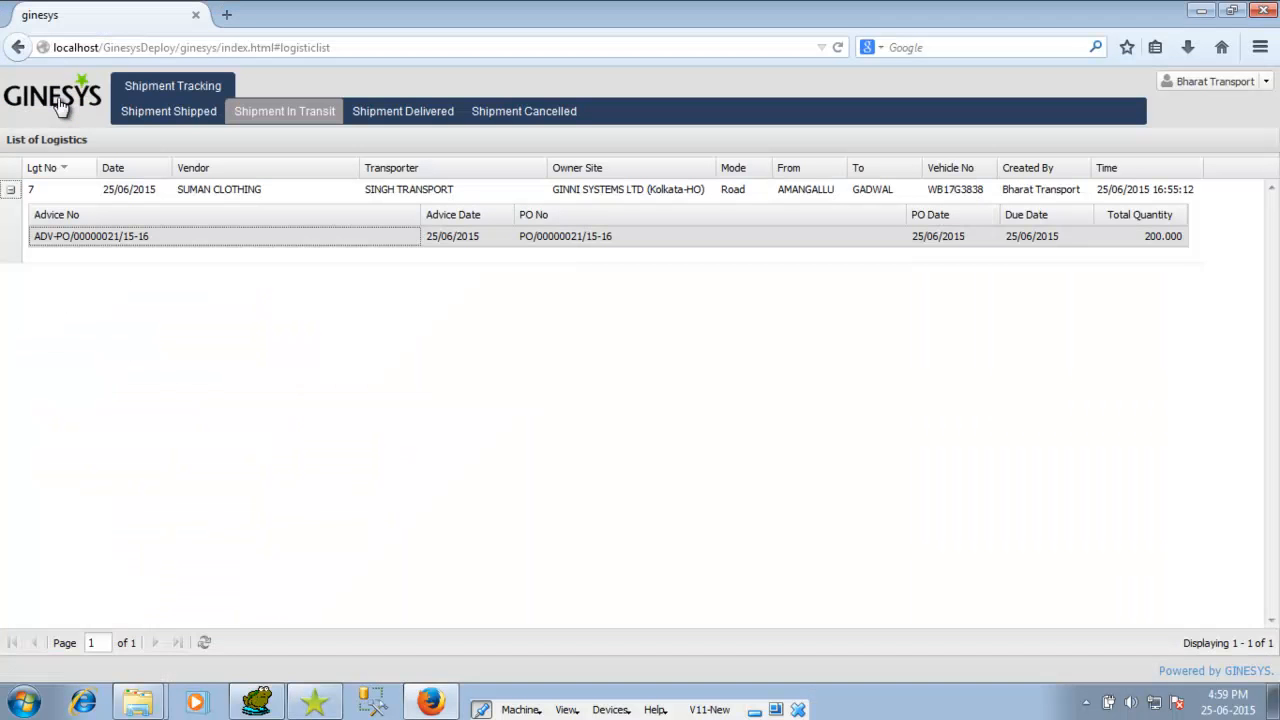
left_click(60, 107)
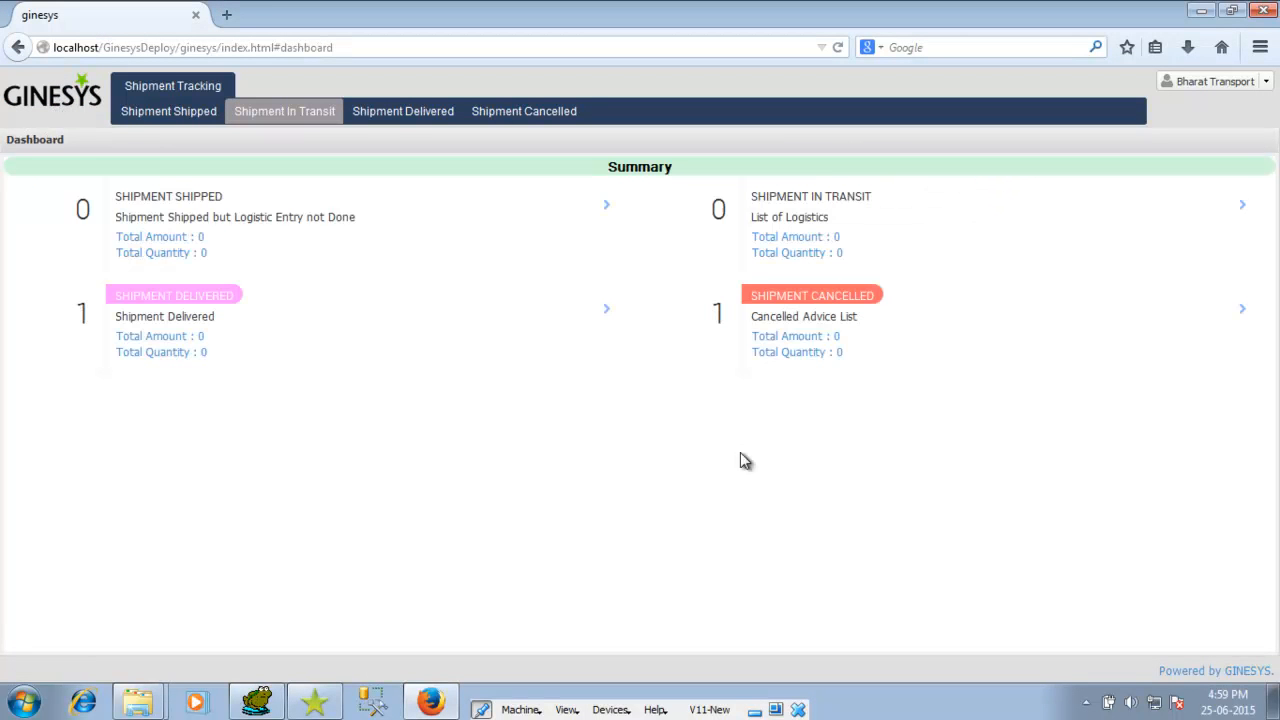